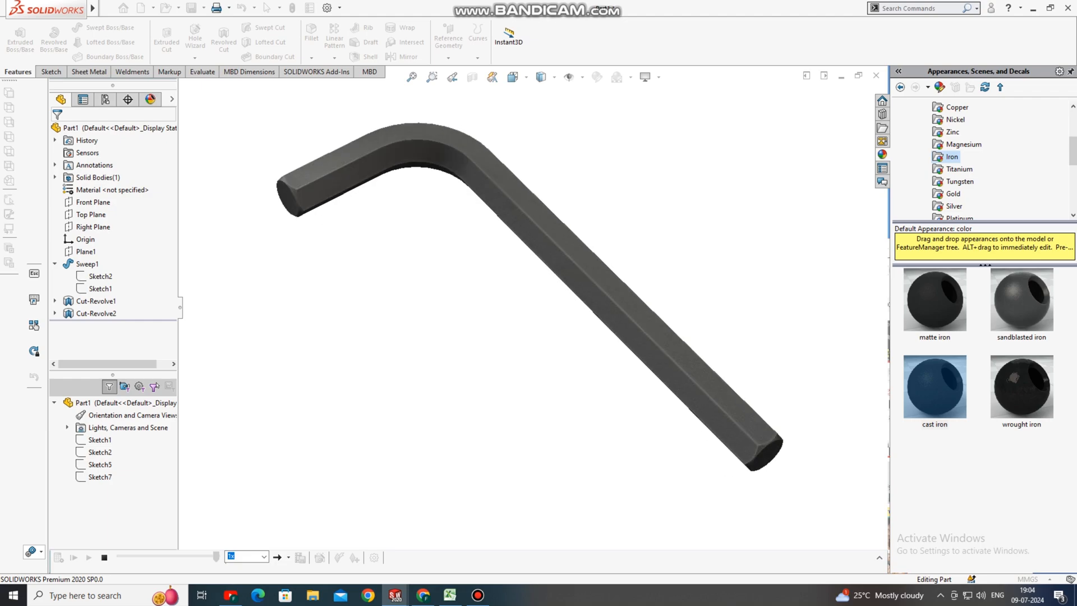
- Examine the finished hex key model from several angles, including its bend, hexagonal faces and chamfered ends
{"action": "scroll", "coordinate": [366, 168], "scroll_direction": "down", "scroll_amount": 5}
{"action": "scroll", "coordinate": [366, 168], "scroll_direction": "up", "scroll_amount": 3}
{"action": "scroll", "coordinate": [470, 168], "scroll_direction": "down", "scroll_amount": 4}
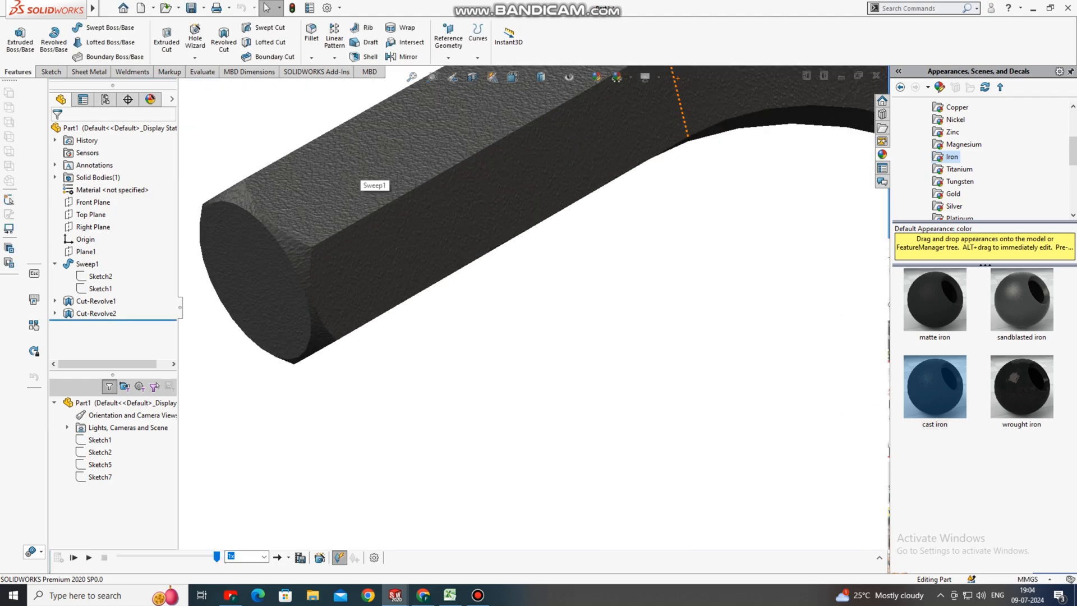
{"action": "scroll", "coordinate": [643, 161], "scroll_direction": "up", "scroll_amount": 2}
{"action": "scroll", "coordinate": [561, 269], "scroll_direction": "up", "scroll_amount": 5}
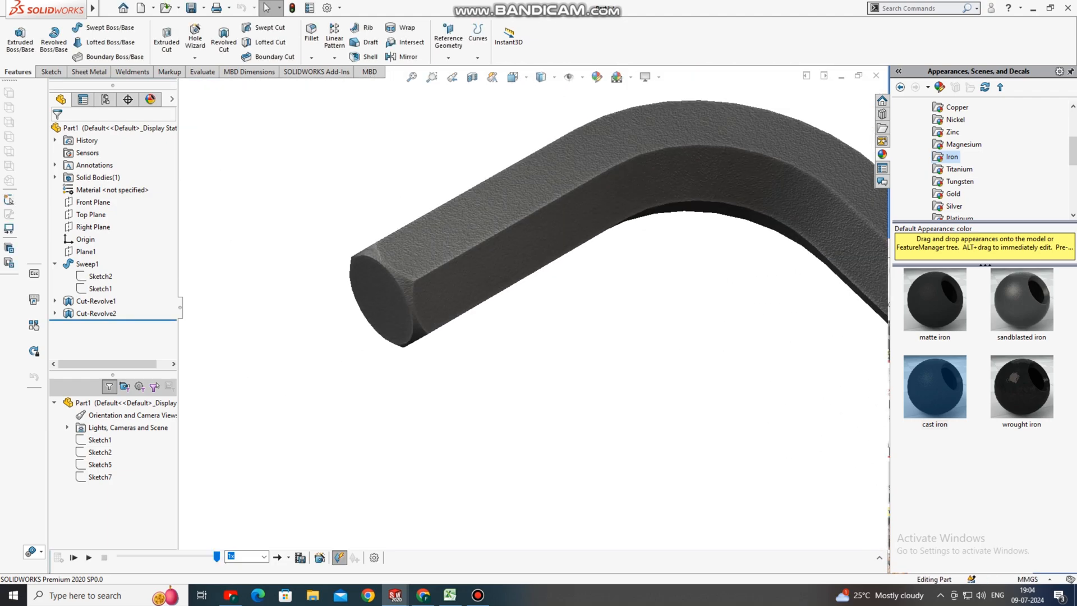
{"action": "scroll", "coordinate": [392, 236], "scroll_direction": "down", "scroll_amount": 2}
{"action": "mouse_move", "coordinate": [723, 360]}
{"action": "middle_mouse_down"}
{"action": "mouse_move", "coordinate": [715, 269]}
{"action": "mouse_move", "coordinate": [729, 225]}
{"action": "mouse_move", "coordinate": [723, 381]}
{"action": "middle_mouse_up"}
{"action": "scroll", "coordinate": [512, 311], "scroll_direction": "up", "scroll_amount": 4}
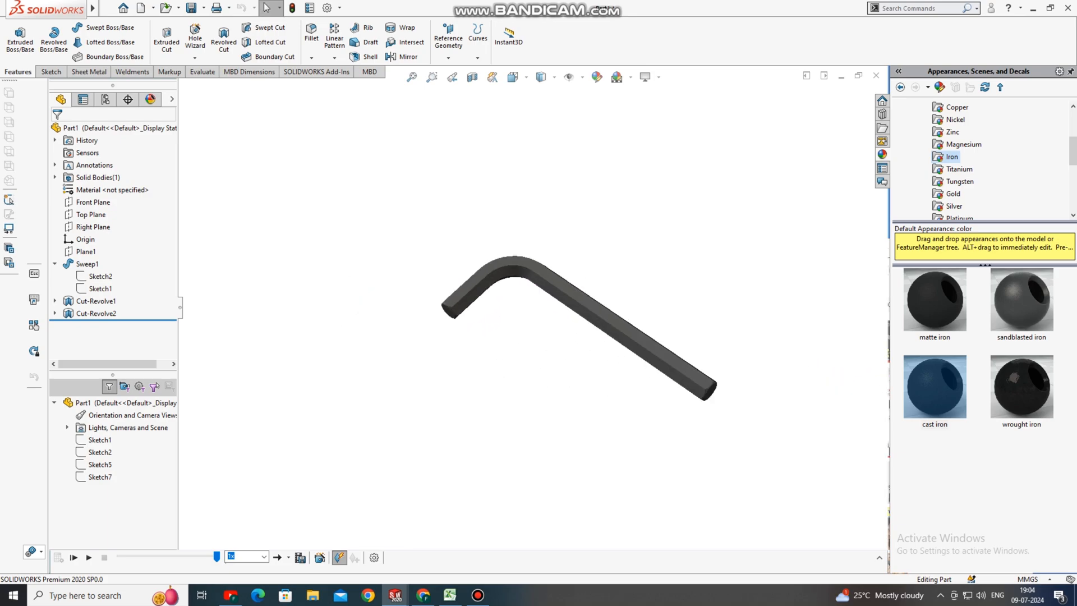
{"action": "scroll", "coordinate": [611, 284], "scroll_direction": "down", "scroll_amount": 3}
{"action": "middle_click_drag", "start_coordinate": [611, 286], "coordinate": [673, 320]}
{"action": "middle_click_drag", "start_coordinate": [457, 441], "coordinate": [498, 425]}
{"action": "scroll", "coordinate": [498, 425], "scroll_direction": "down", "scroll_amount": 1}
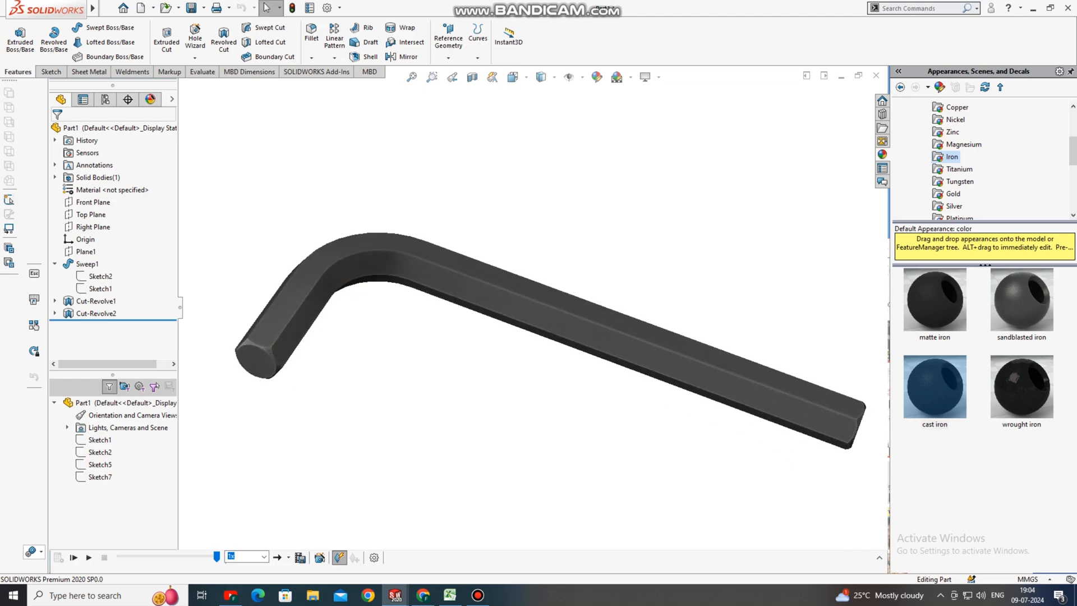
{"action": "scroll", "coordinate": [501, 424], "scroll_direction": "down", "scroll_amount": 1}
{"action": "scroll", "coordinate": [510, 310], "scroll_direction": "up", "scroll_amount": 1}
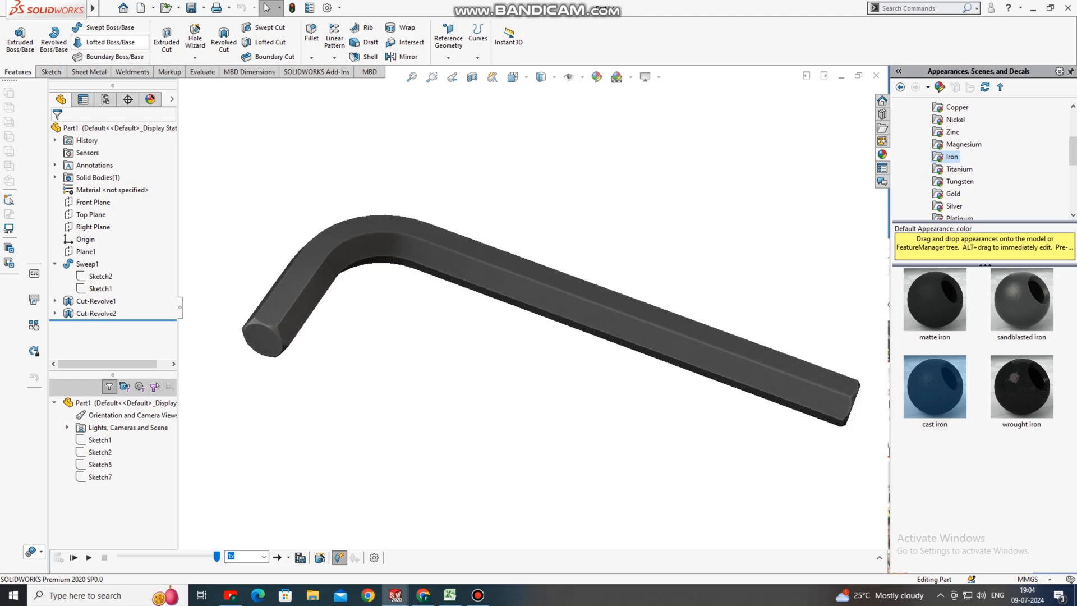
- Create a new part and switch its scene to a plain white background
{"action": "left_click", "coordinate": [108, 8]}
{"action": "left_click", "coordinate": [126, 26]}
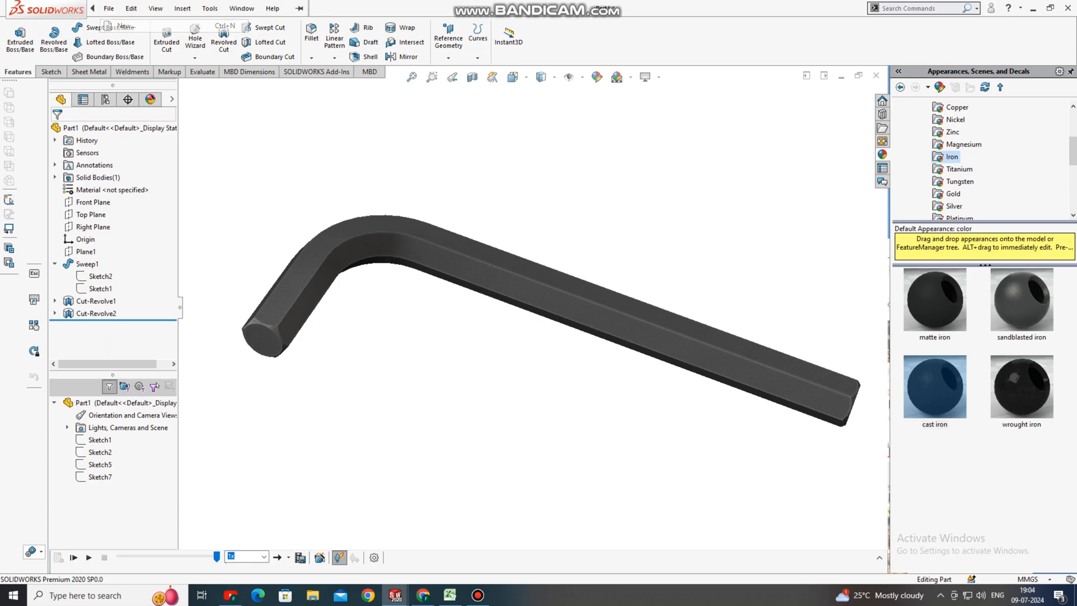
{"action": "left_click", "coordinate": [444, 434]}
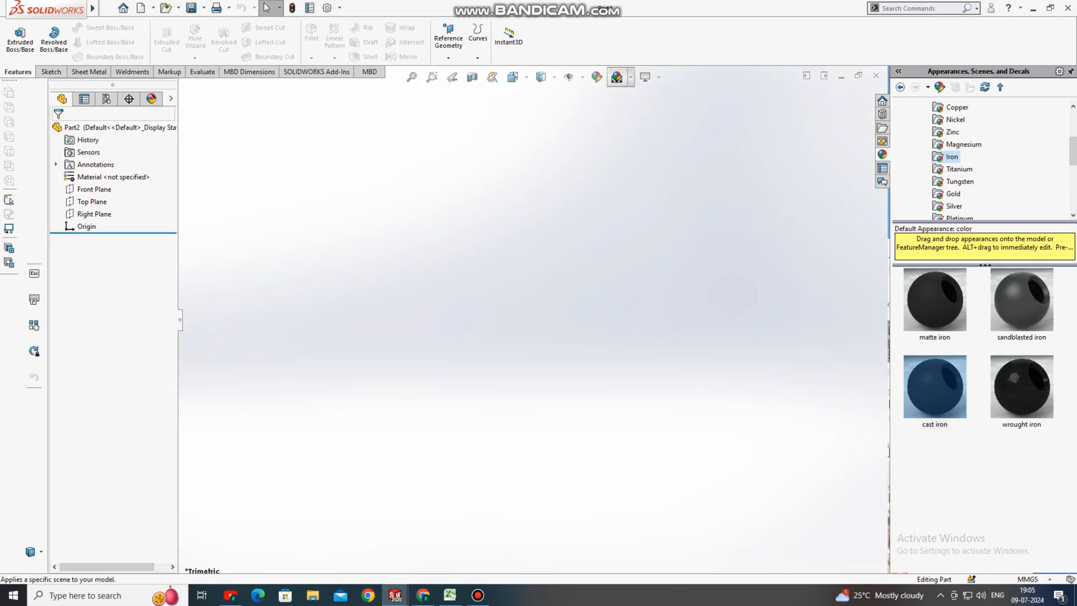
{"action": "left_click", "coordinate": [617, 77]}
{"action": "left_click", "coordinate": [631, 113]}
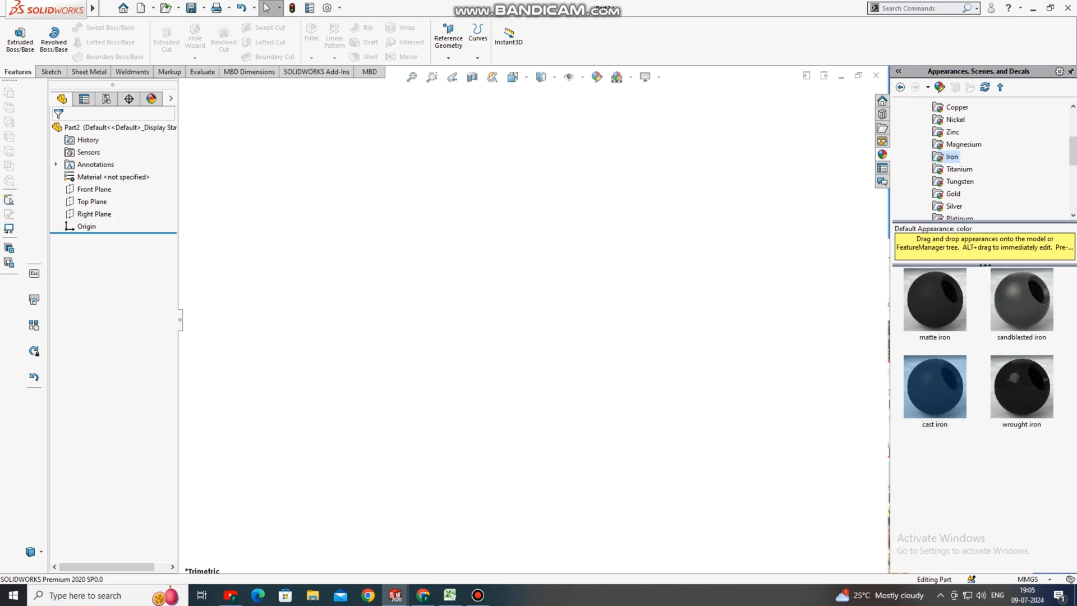
- On the Front Plane, sketch a vertical line about 83 mm up from the origin and a shorter horizontal line rightward from its upper end
{"action": "right_click", "coordinate": [95, 189]}
{"action": "left_click", "coordinate": [92, 163]}
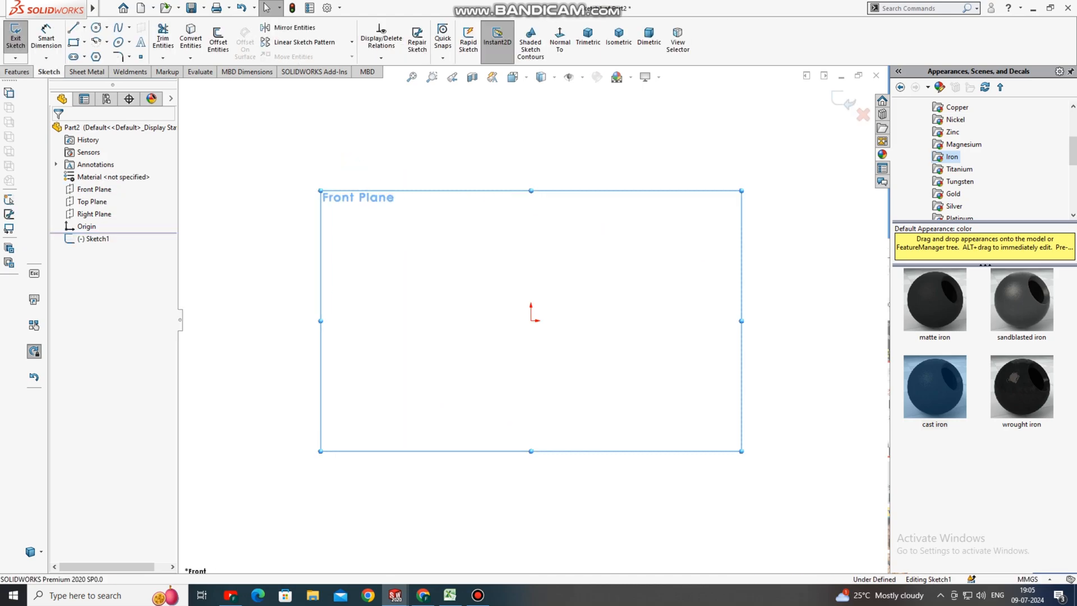
{"action": "scroll", "coordinate": [614, 148], "scroll_direction": "down", "scroll_amount": 2}
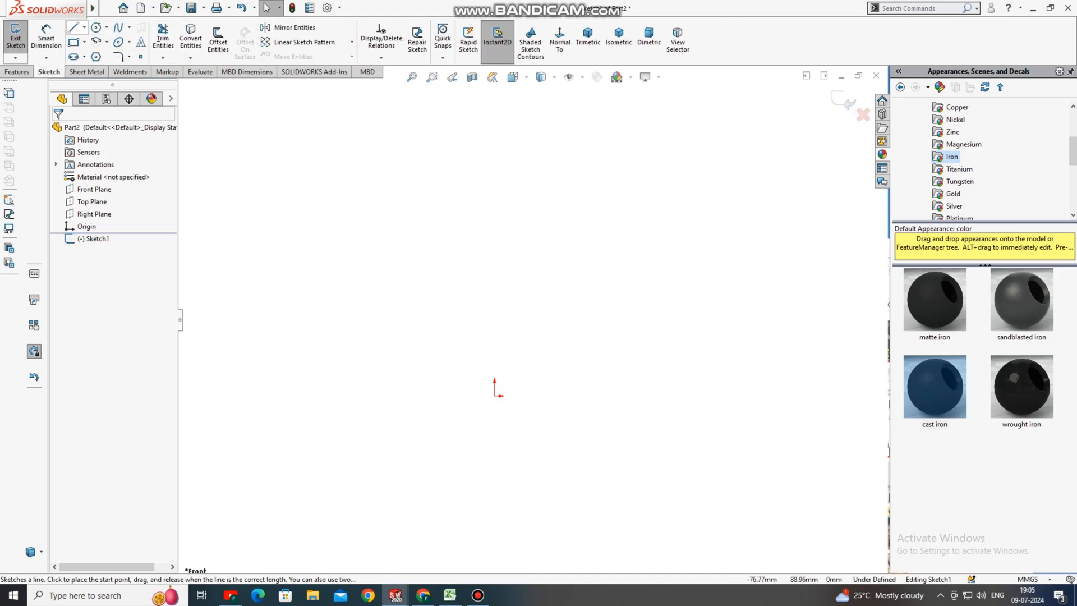
{"action": "left_click", "coordinate": [84, 26]}
{"action": "left_click", "coordinate": [91, 38]}
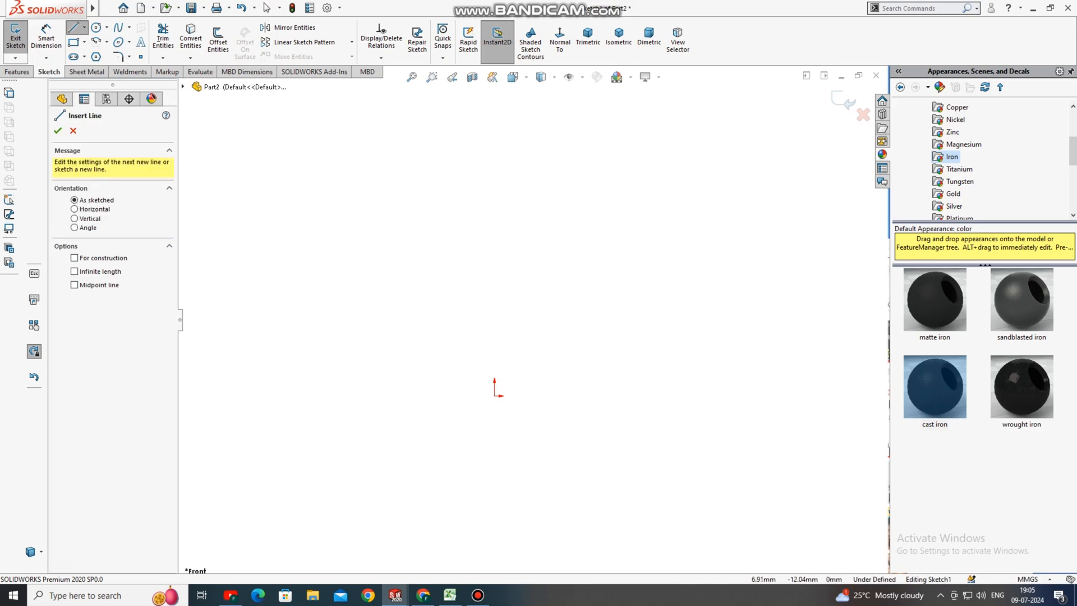
{"action": "left_click", "coordinate": [494, 395]}
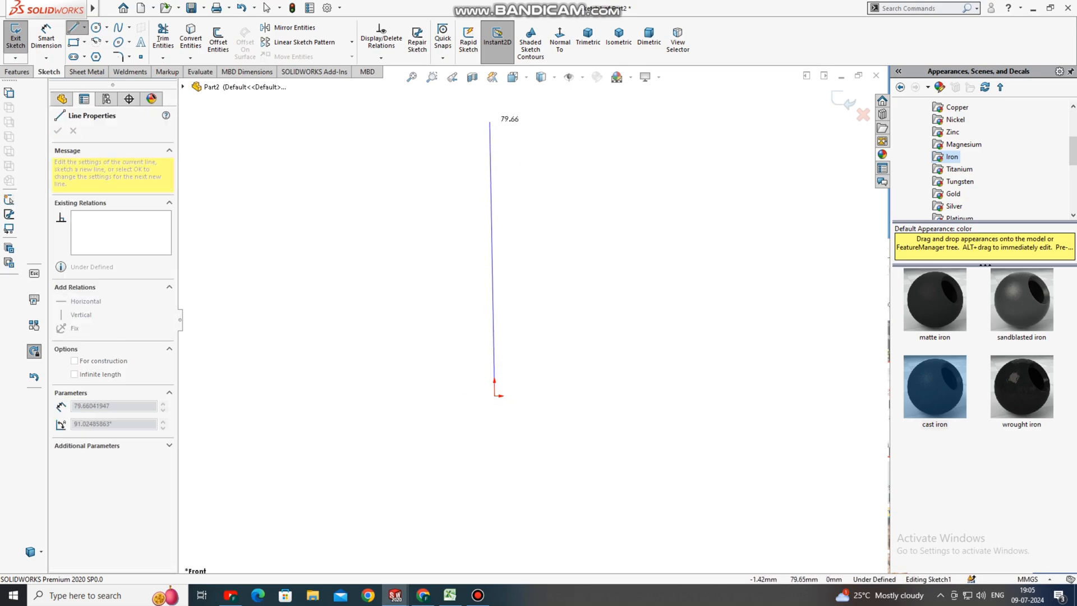
{"action": "left_click", "coordinate": [494, 111]}
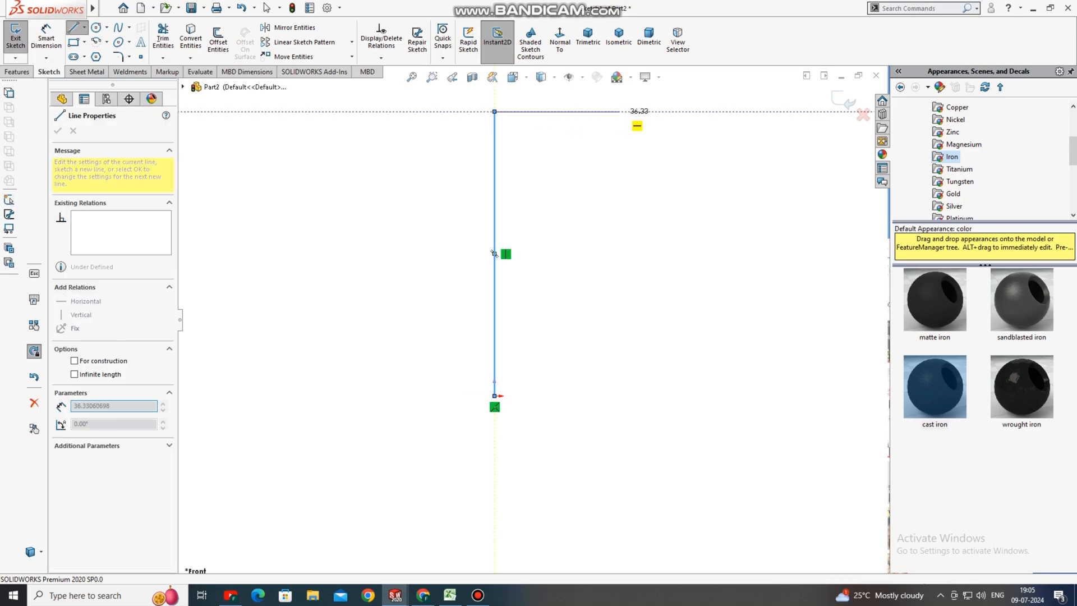
{"action": "left_click", "coordinate": [640, 111]}
{"action": "key", "text": "Escape"}
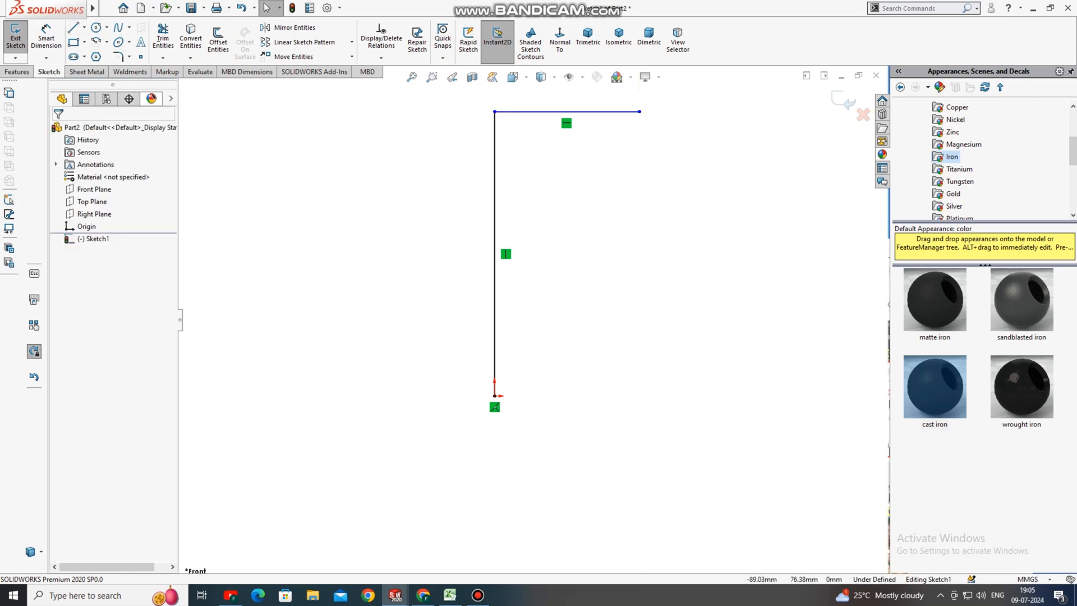
- Dimension the vertical line's length to 100 mm
{"action": "left_click", "coordinate": [46, 38]}
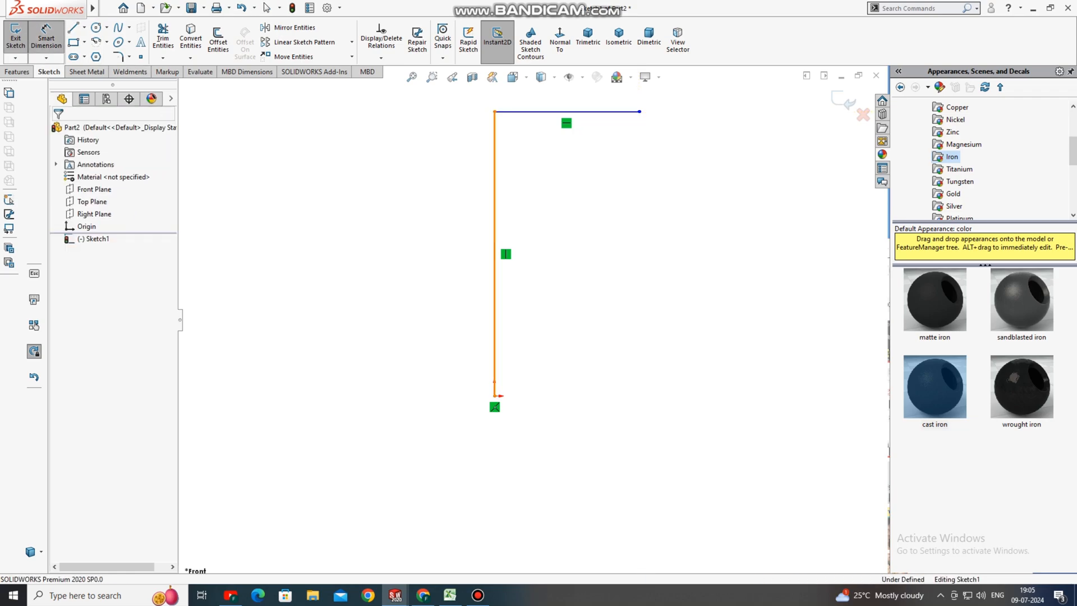
{"action": "left_click", "coordinate": [494, 302]}
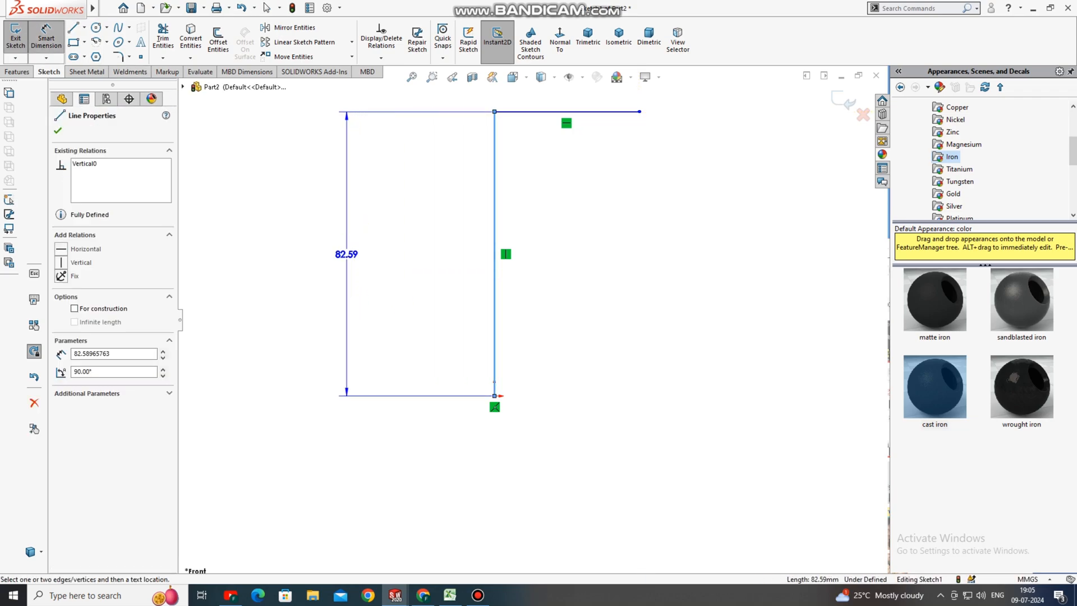
{"action": "left_click", "coordinate": [347, 235]}
{"action": "type", "text": "100"}
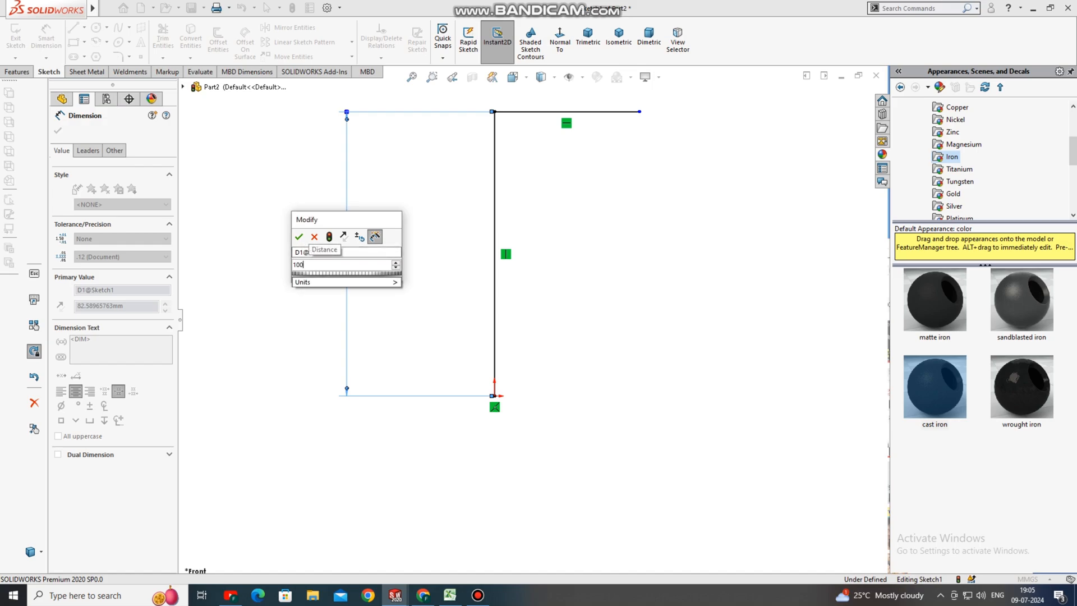
{"action": "key", "text": "Return"}
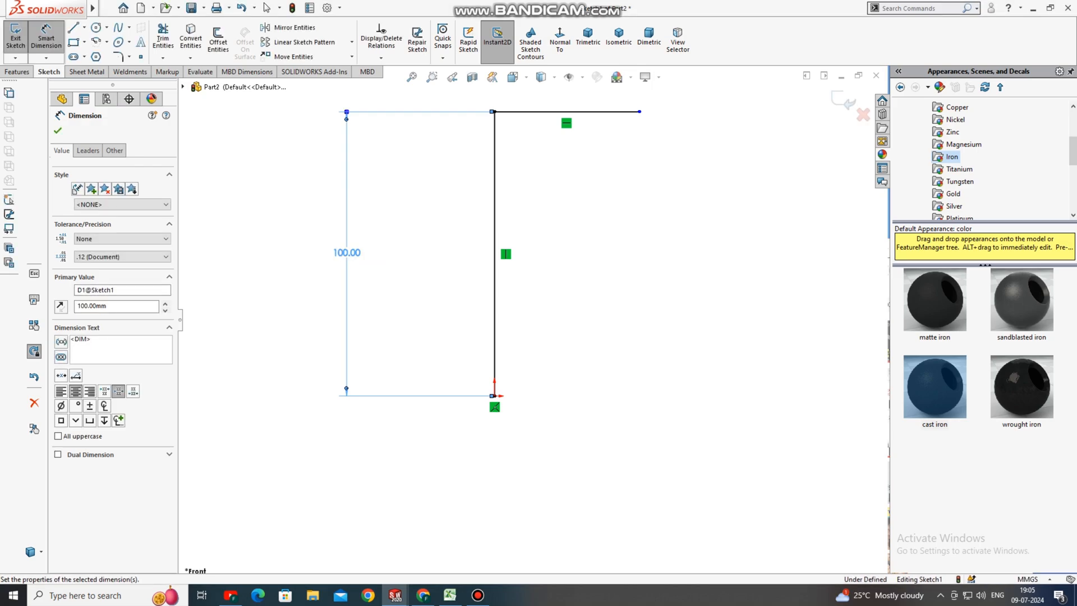
{"action": "left_click", "coordinate": [462, 297]}
- Dimension the horizontal line's length to 36 mm
{"action": "scroll", "coordinate": [568, 281], "scroll_direction": "up", "scroll_amount": 1}
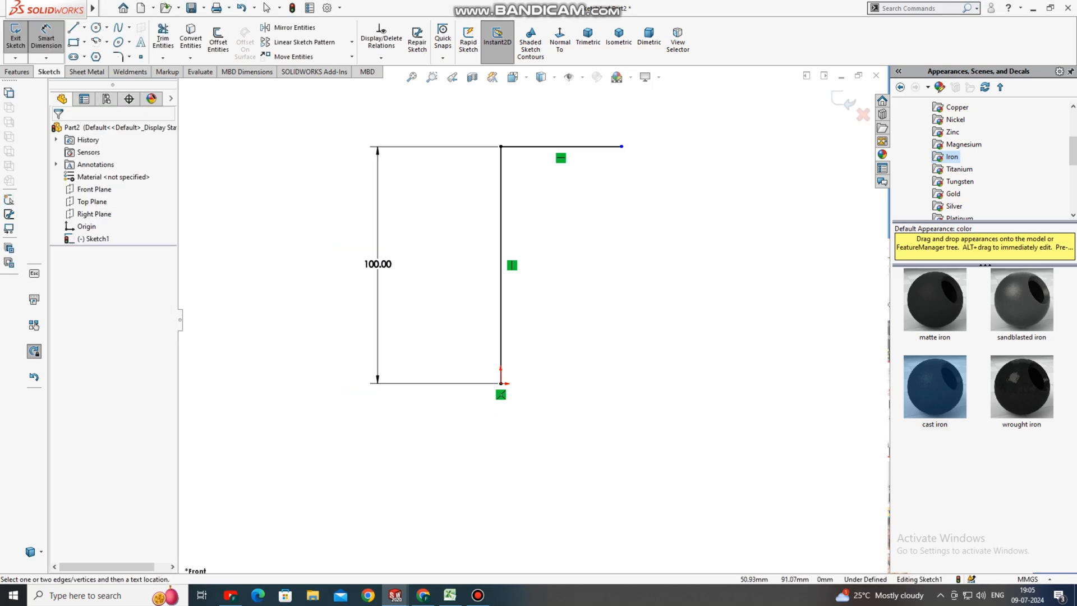
{"action": "middle_click_drag", "start_coordinate": [568, 280], "coordinate": [558, 320], "text": "ctrl"}
{"action": "left_click", "coordinate": [550, 186]}
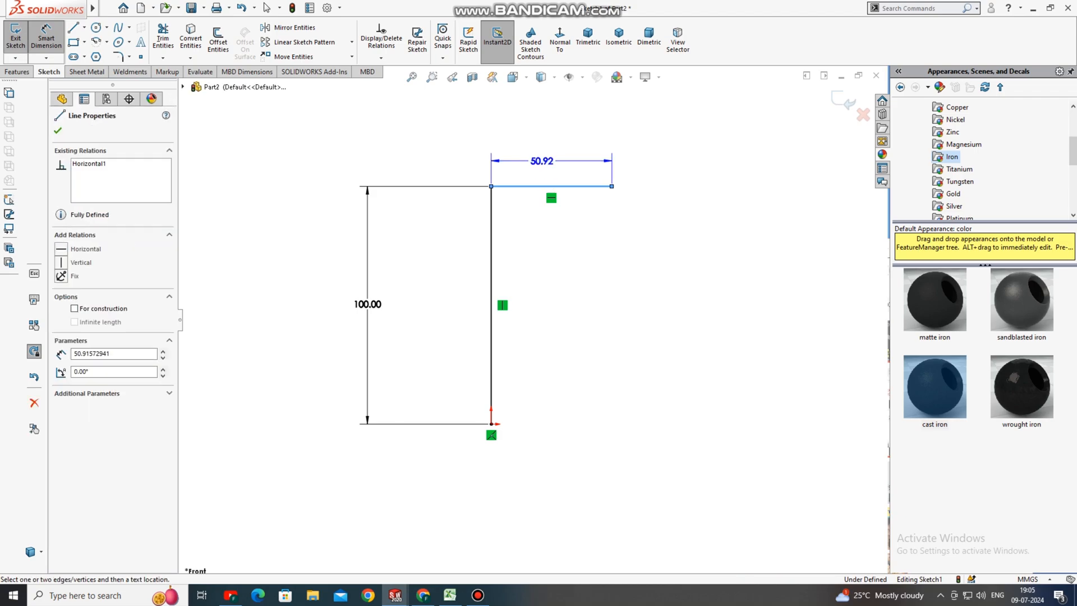
{"action": "left_click", "coordinate": [546, 148]}
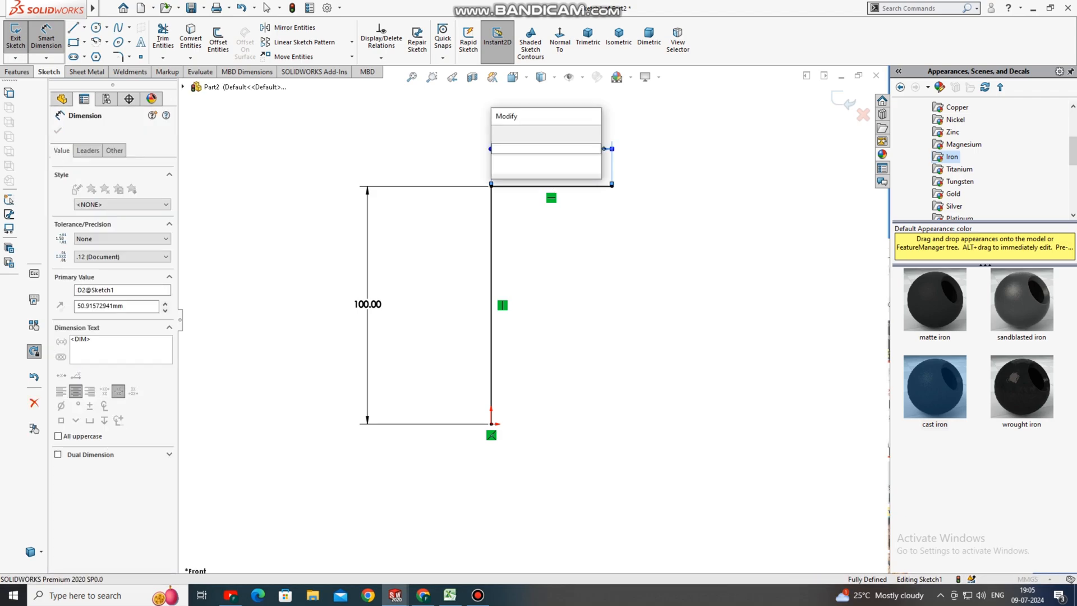
{"action": "type", "text": "36"}
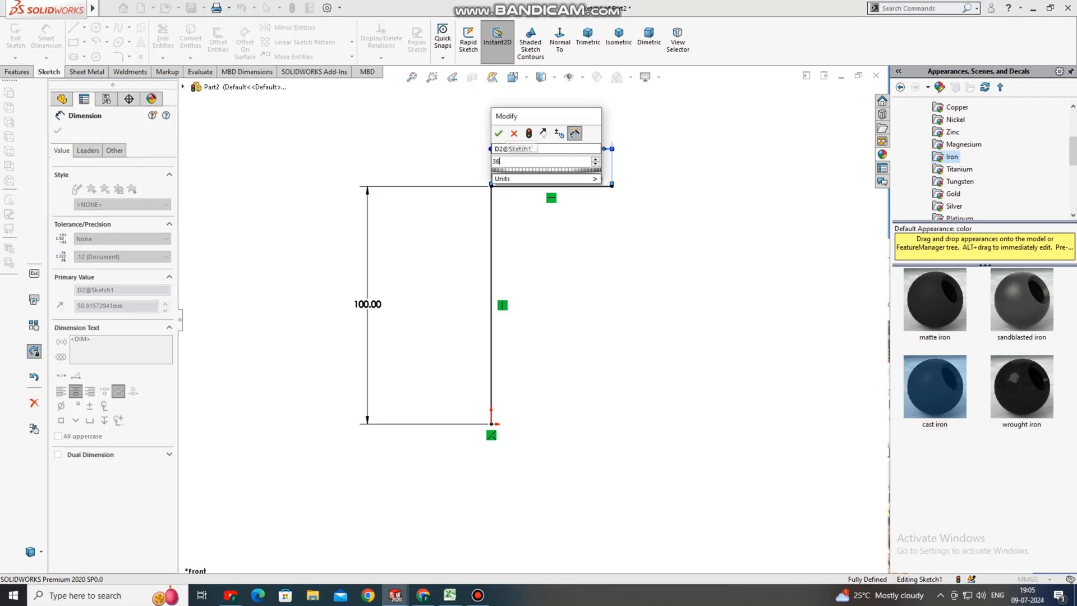
{"action": "key", "text": "Return"}
{"action": "left_click", "coordinate": [600, 241]}
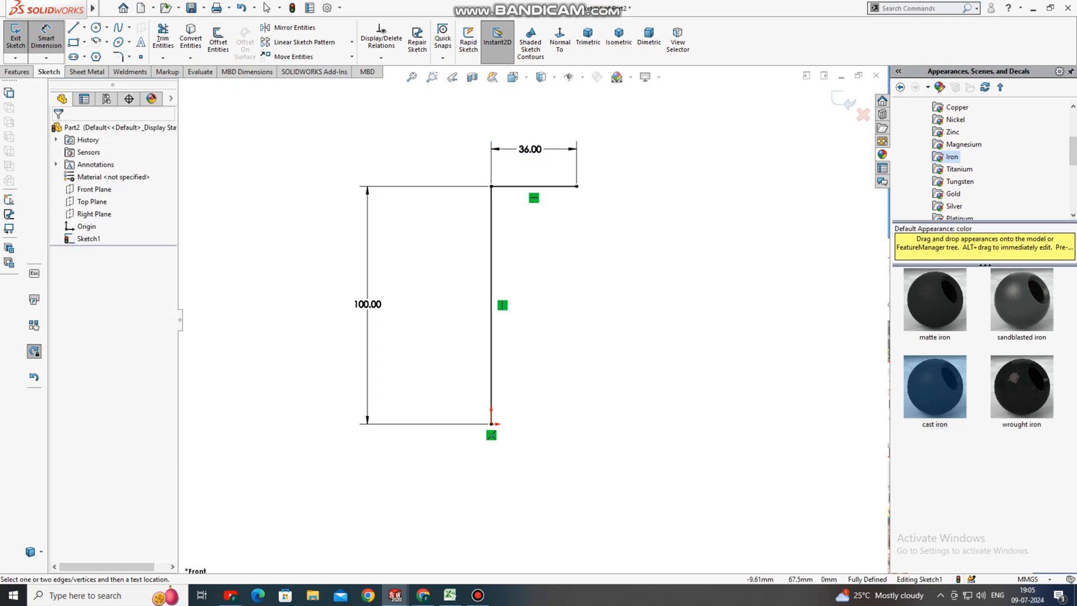
- Round the corner between the two lines with a 15 mm sketch fillet and exit the sketch
{"action": "scroll", "coordinate": [410, 288], "scroll_direction": "down", "scroll_amount": 1}
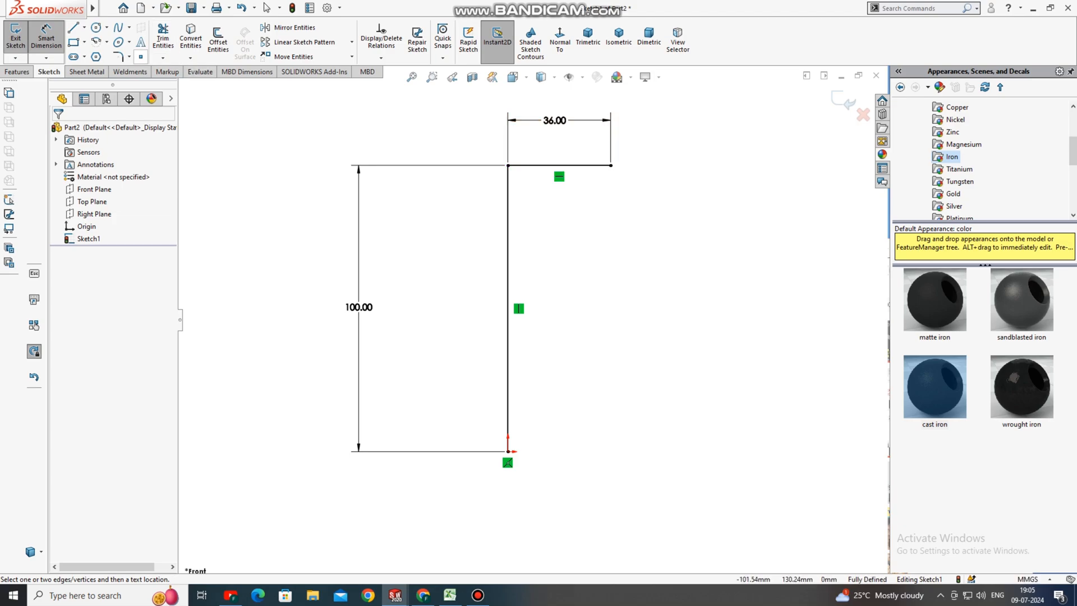
{"action": "left_click", "coordinate": [118, 56]}
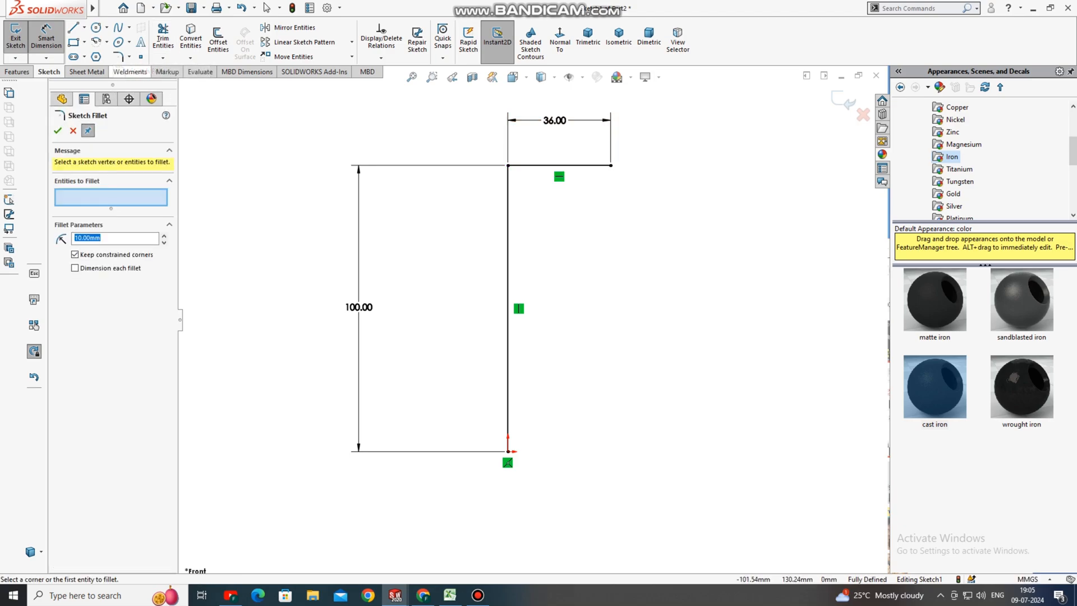
{"action": "left_click", "coordinate": [508, 165]}
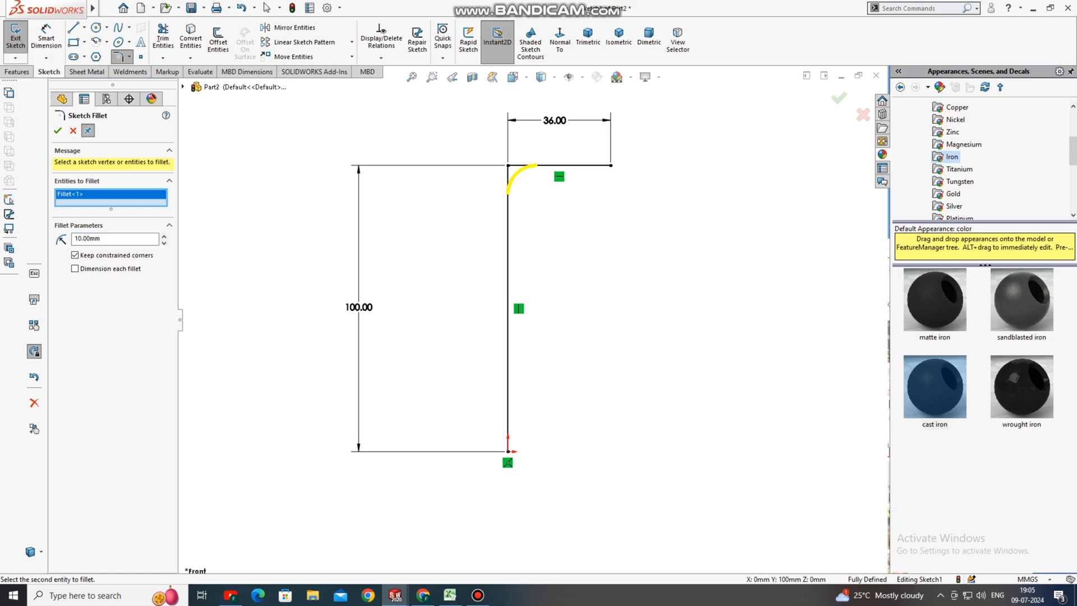
{"action": "left_click_drag", "start_coordinate": [100, 239], "coordinate": [73, 239]}
{"action": "type", "text": "15"}
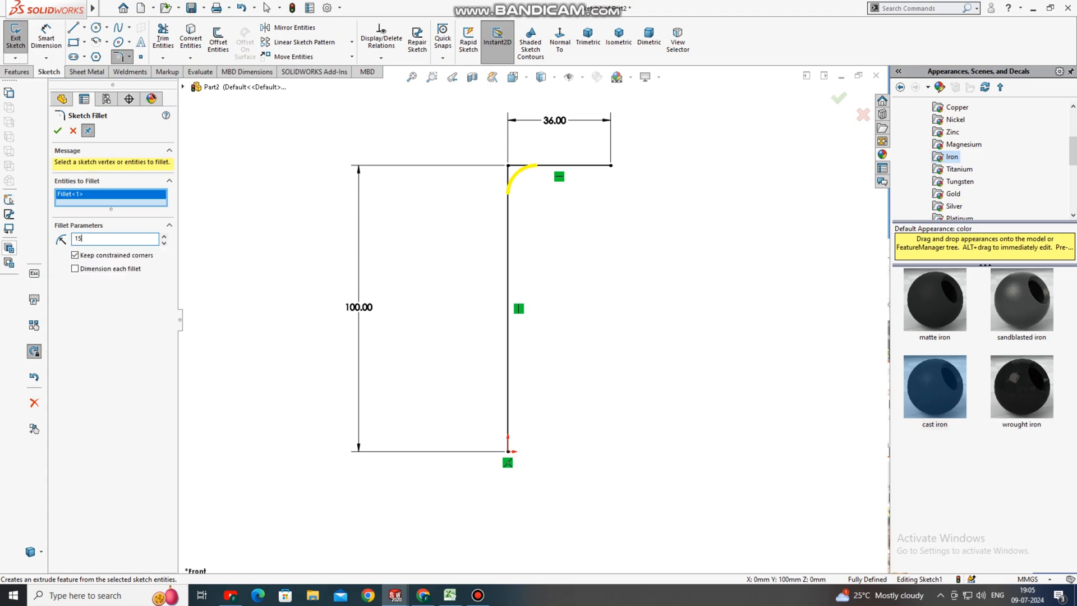
{"action": "key", "text": "Return"}
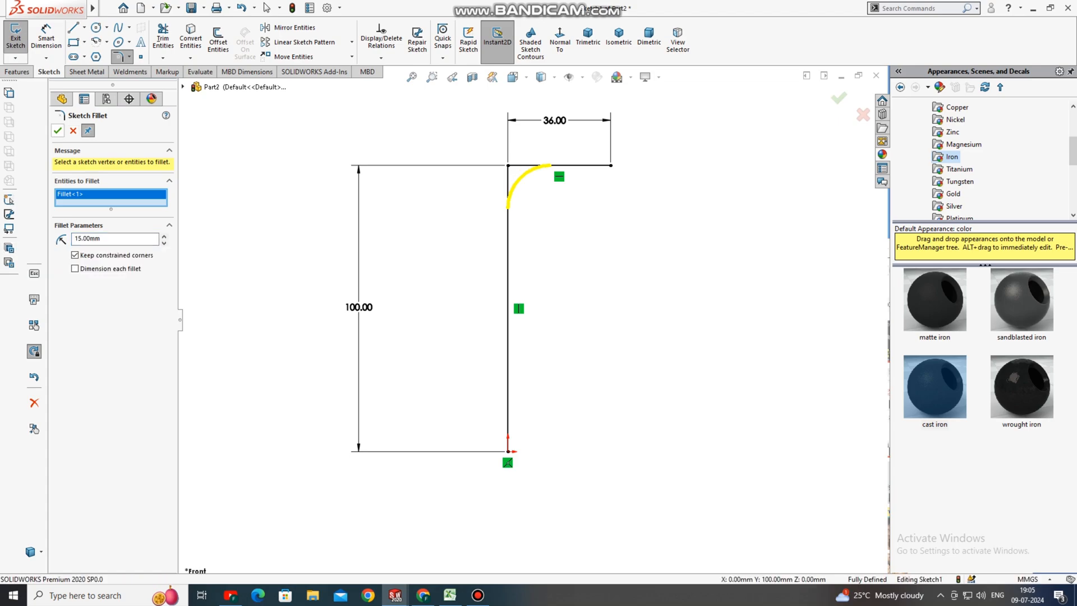
{"action": "key", "text": "Return"}
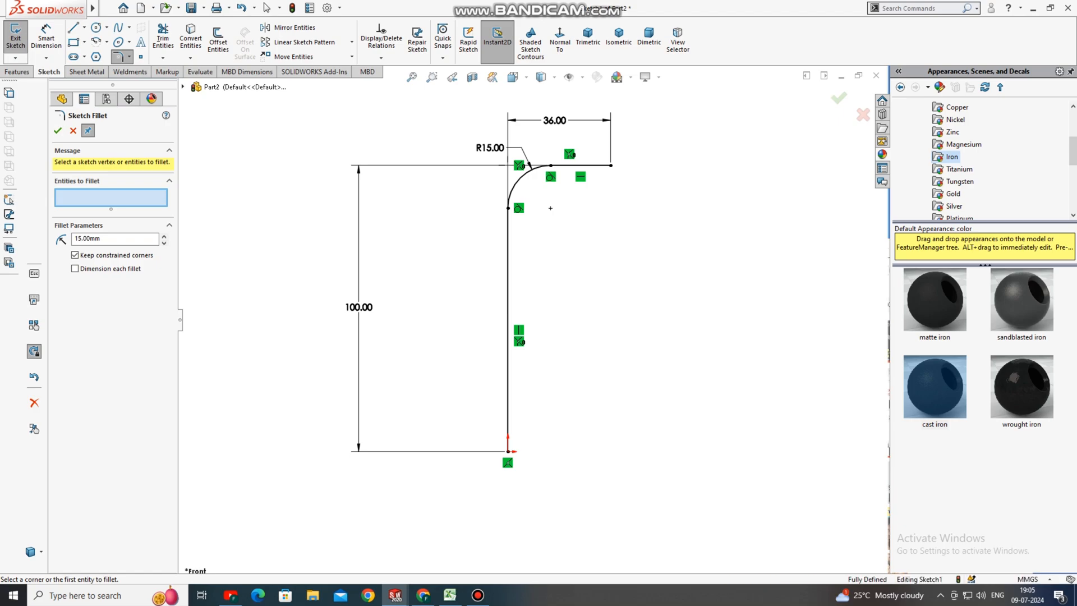
{"action": "scroll", "coordinate": [550, 208], "scroll_direction": "down", "scroll_amount": 2}
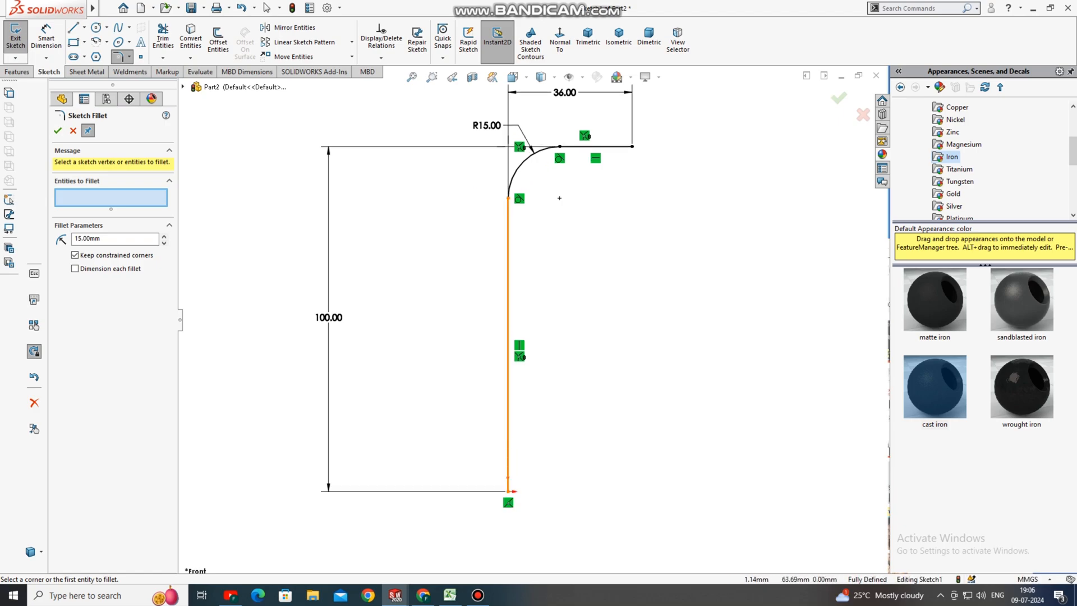
{"action": "key", "text": "Escape"}
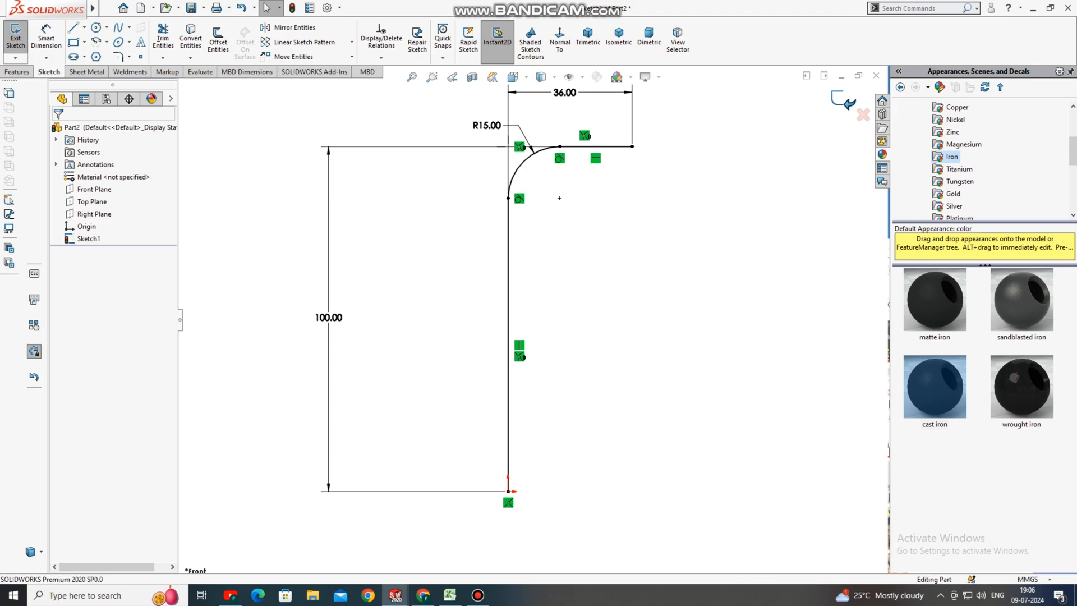
{"action": "left_click", "coordinate": [15, 38]}
{"action": "key", "text": "Escape"}
- Create a reference plane perpendicular to the short horizontal line, passing through its free endpoint
{"action": "middle_click_drag", "start_coordinate": [560, 198], "coordinate": [569, 211]}
{"action": "left_click", "coordinate": [448, 38]}
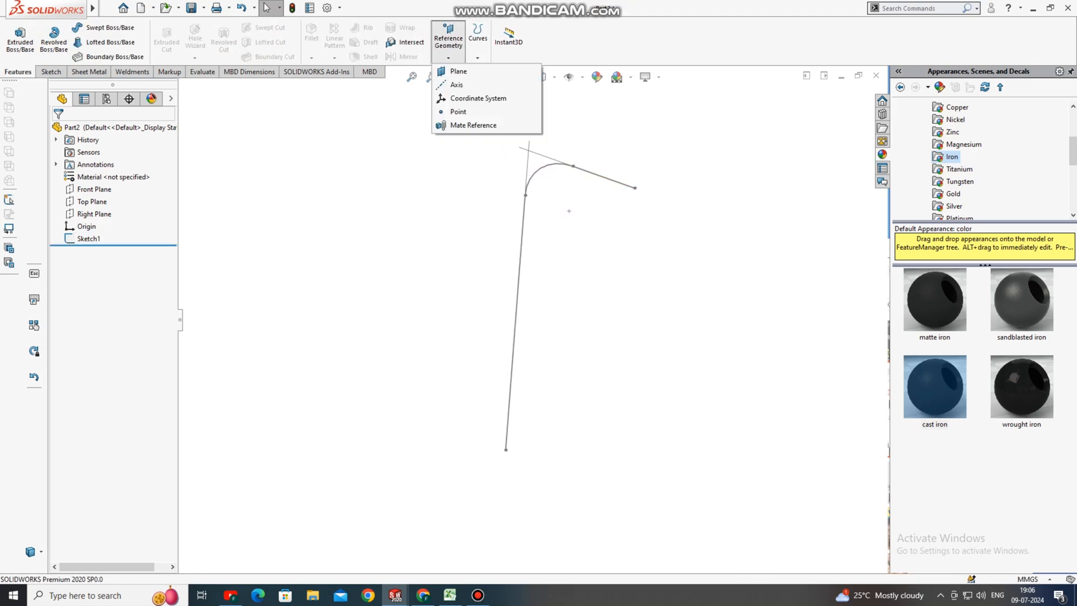
{"action": "left_click", "coordinate": [457, 73]}
{"action": "left_click", "coordinate": [606, 177]}
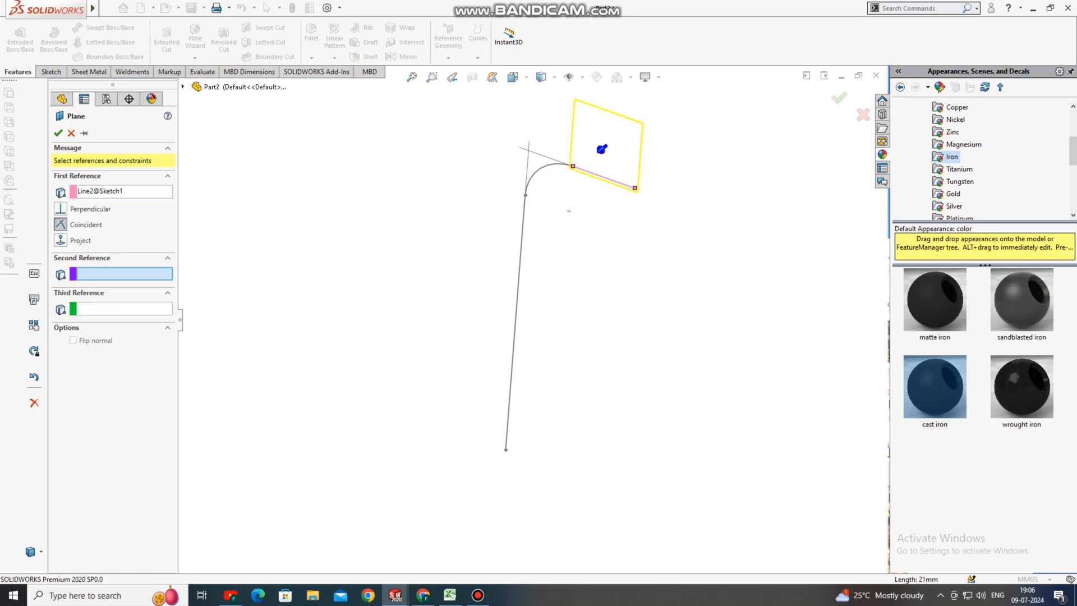
{"action": "left_click", "coordinate": [634, 188]}
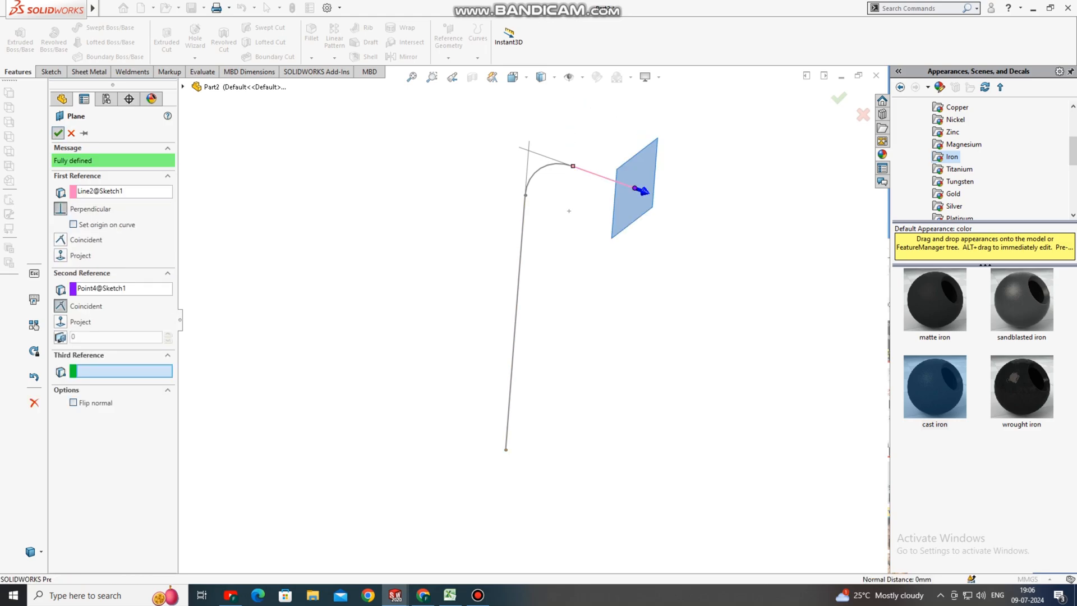
{"action": "key", "text": "Return"}
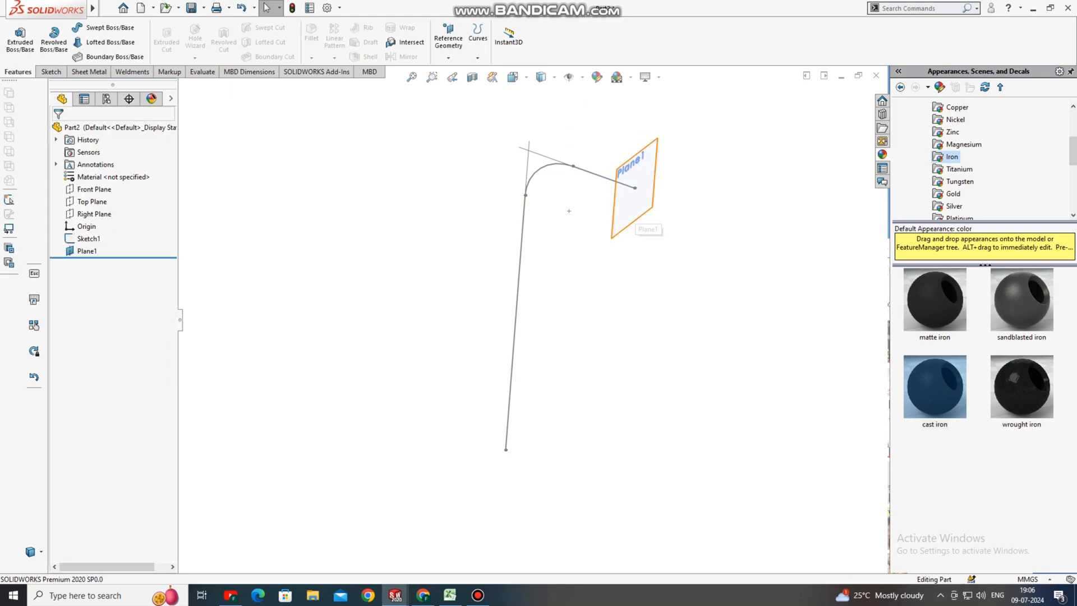
- Start a sketch on the new reference plane and draw a six-sided polygon, about 14 mm across flats, centred on the path's endpoint
{"action": "right_click", "coordinate": [634, 206]}
{"action": "left_click", "coordinate": [649, 185]}
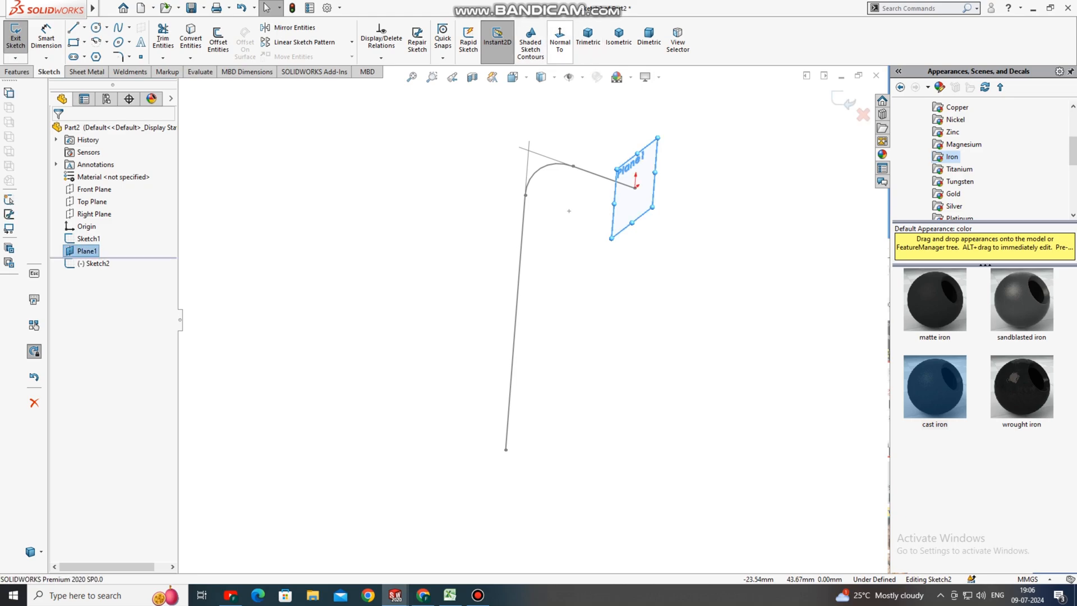
{"action": "left_click", "coordinate": [560, 39]}
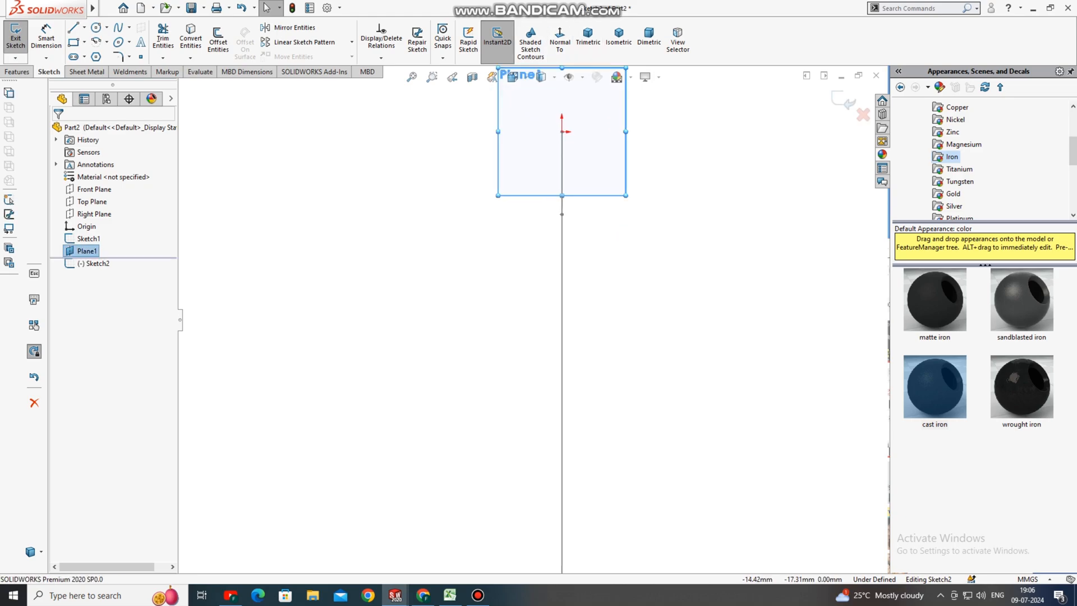
{"action": "scroll", "coordinate": [565, 165], "scroll_direction": "down", "scroll_amount": 3}
{"action": "key", "text": "Escape"}
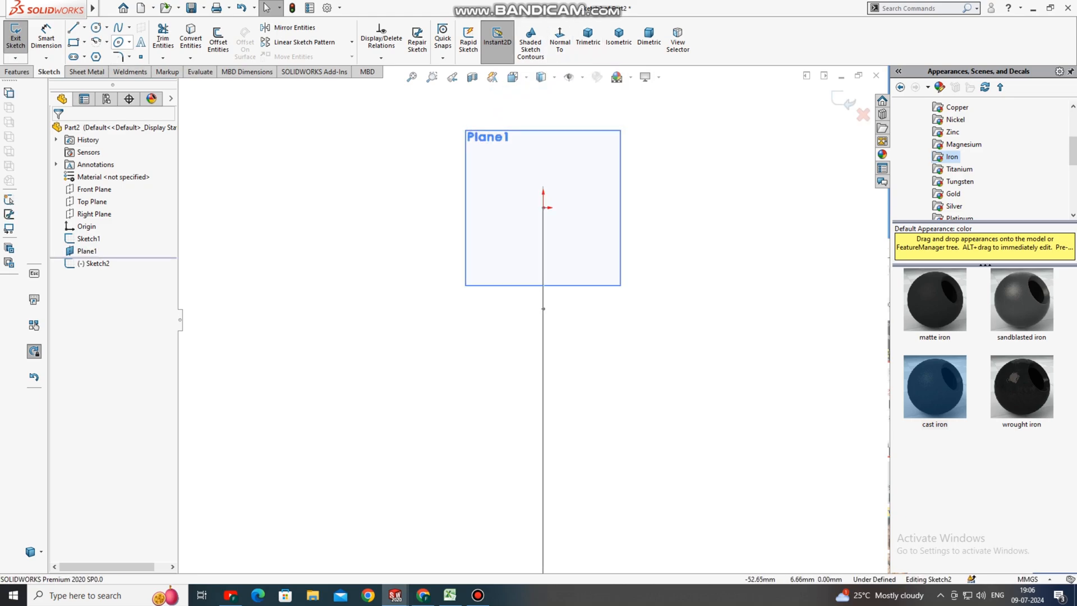
{"action": "left_click", "coordinate": [96, 56]}
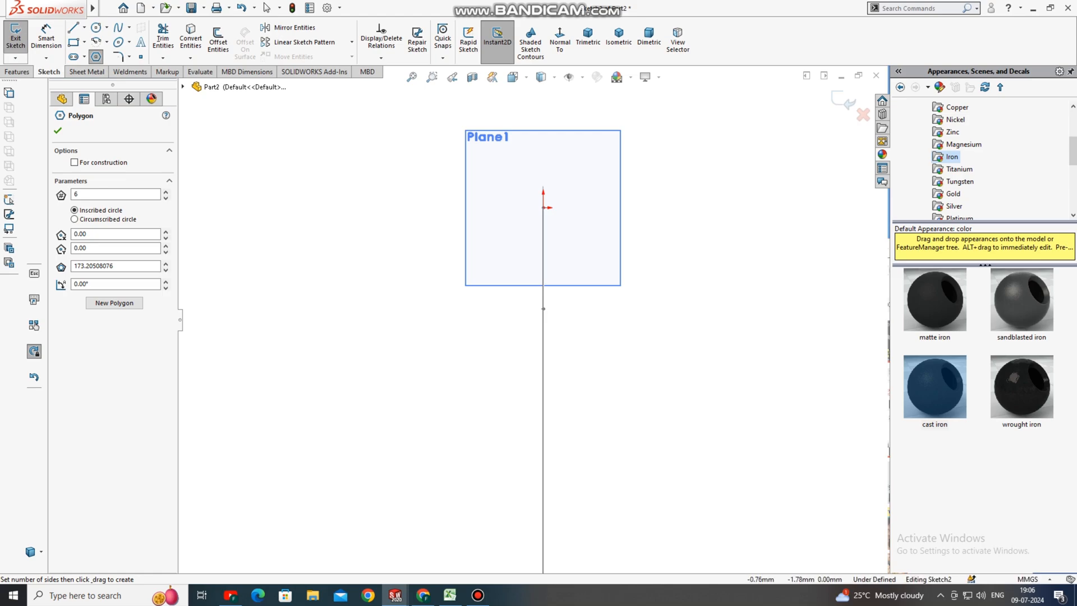
{"action": "left_click_drag", "start_coordinate": [543, 207], "coordinate": [559, 165]}
{"action": "key", "text": "Escape"}
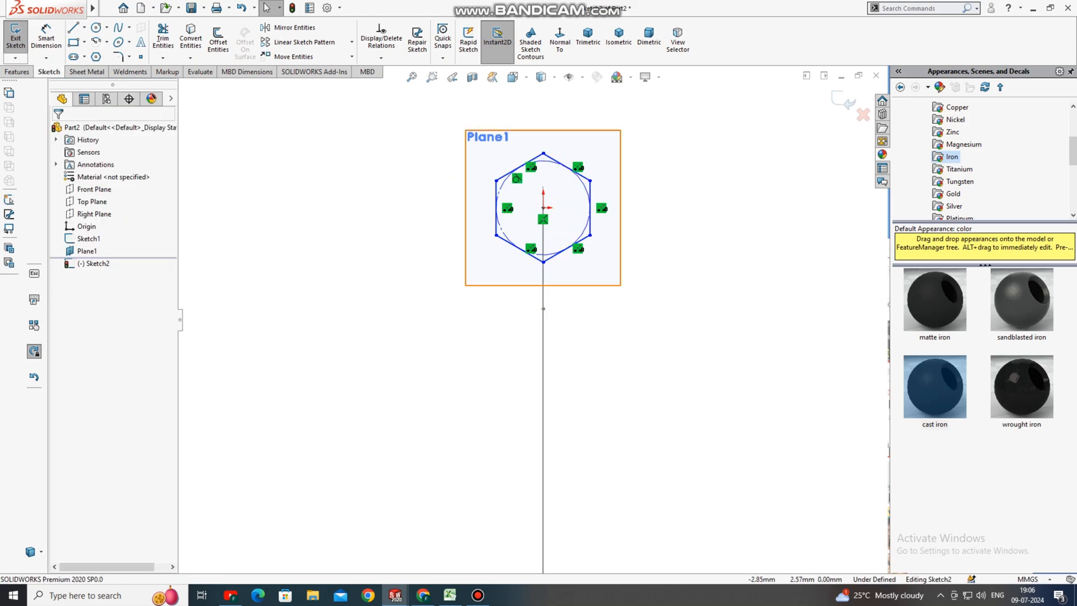
- Constrain one upright side of the hexagon to be vertical
{"action": "scroll", "coordinate": [523, 159], "scroll_direction": "down", "scroll_amount": 2}
{"action": "left_click", "coordinate": [484, 212]}
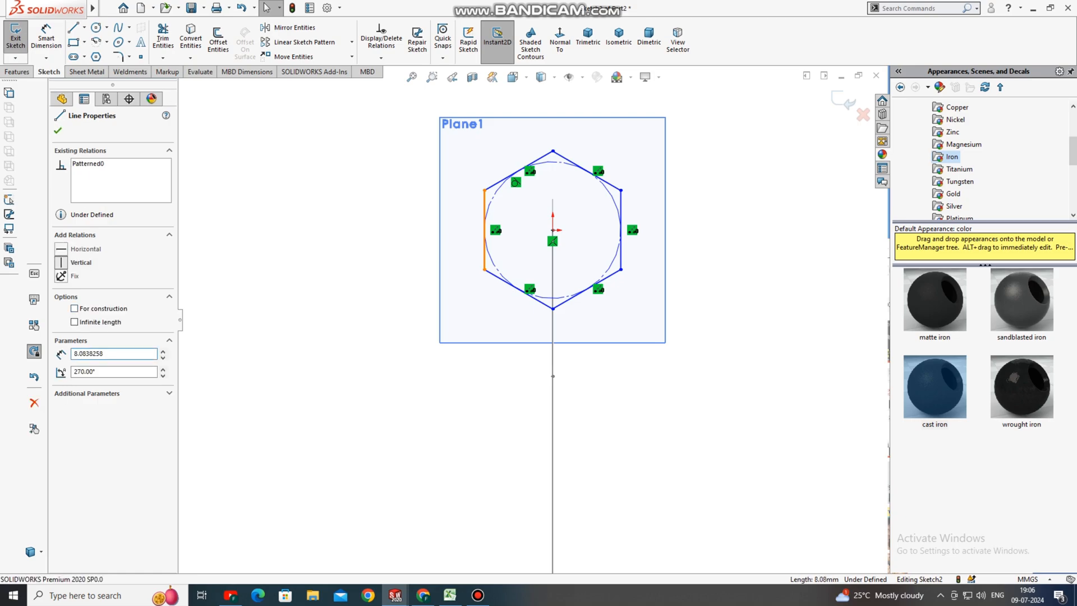
{"action": "left_click", "coordinate": [61, 262]}
{"action": "key", "text": "Escape"}
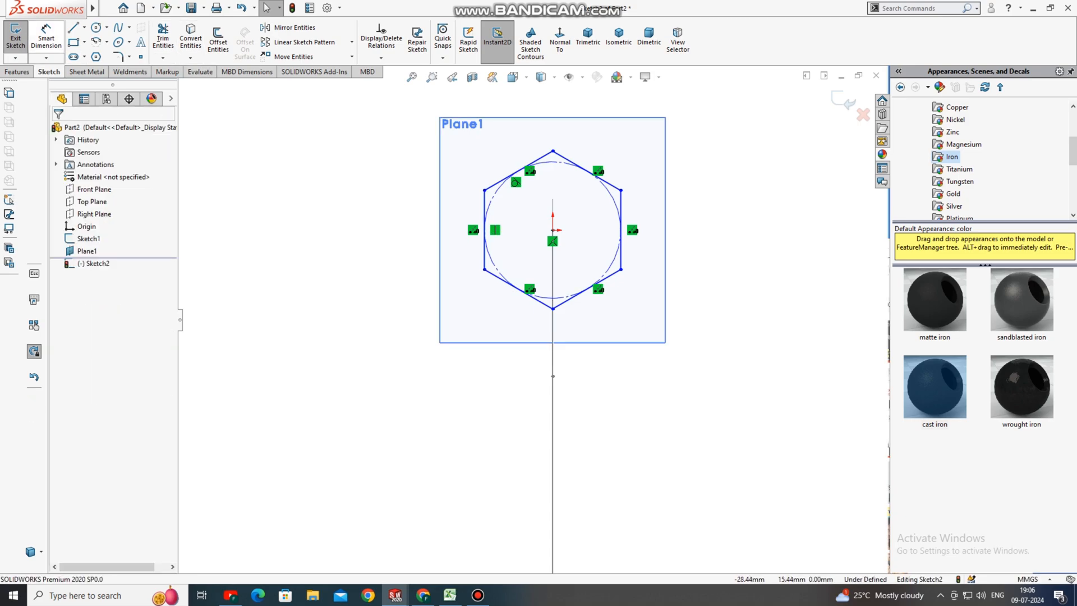
- Dimension the distance between the hexagon's two vertical sides to 8 mm
{"action": "left_click", "coordinate": [46, 38]}
{"action": "left_click", "coordinate": [484, 224]}
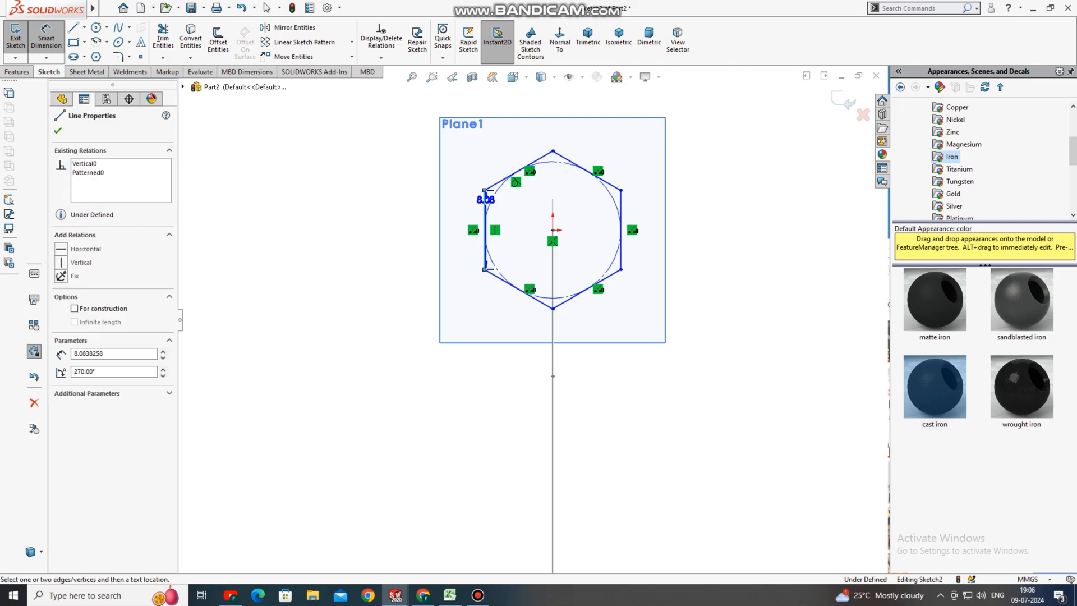
{"action": "left_click", "coordinate": [621, 202]}
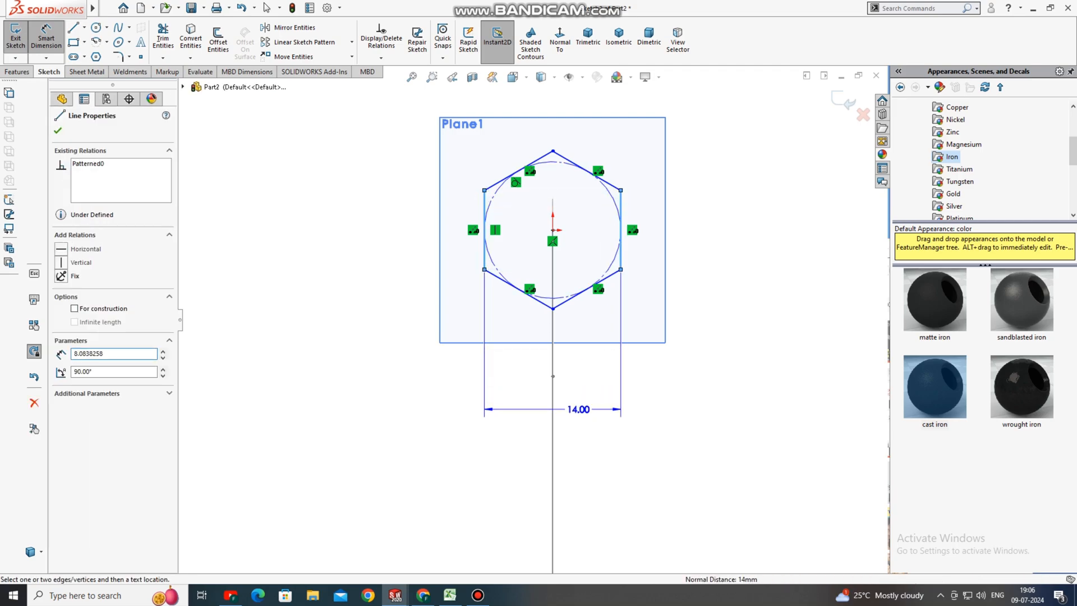
{"action": "left_click", "coordinate": [588, 408]}
{"action": "type", "text": "8"}
{"action": "key", "text": "Return"}
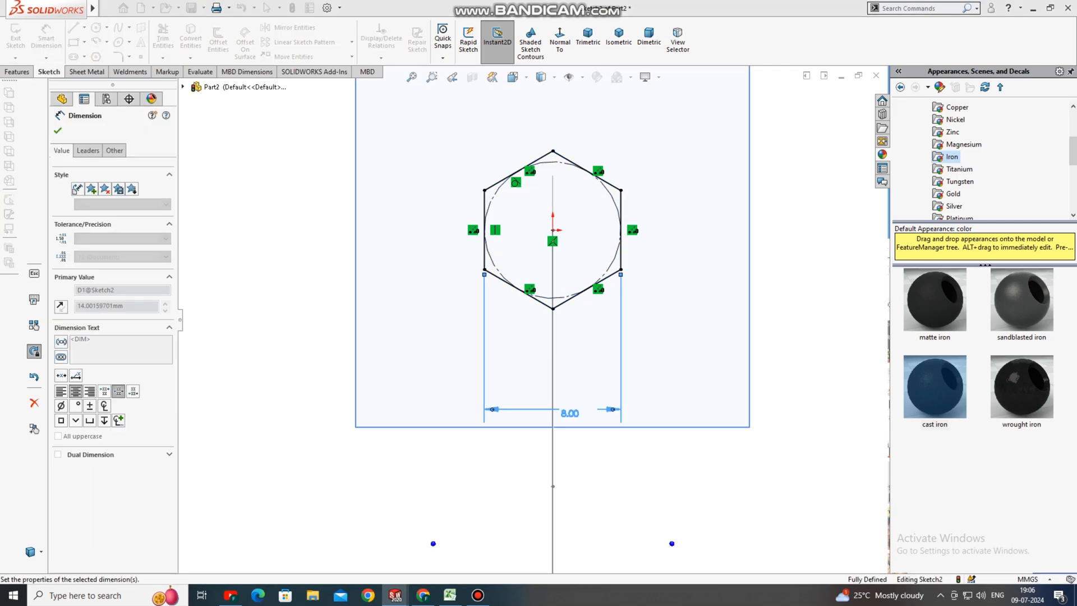
{"action": "left_click", "coordinate": [820, 341]}
{"action": "scroll", "coordinate": [820, 341], "scroll_direction": "up", "scroll_amount": 6}
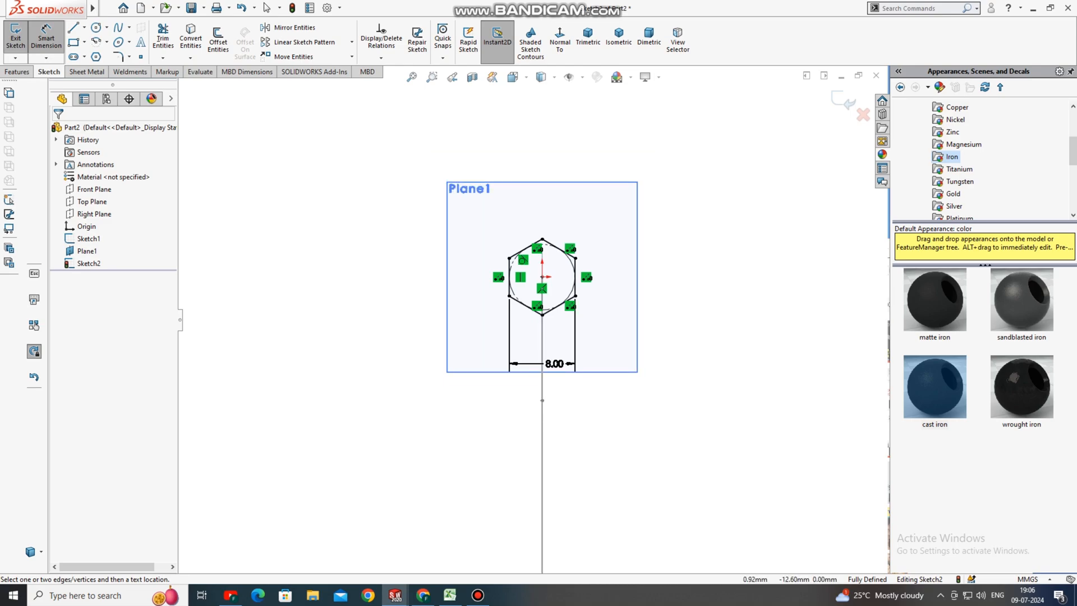
- Exit the hexagon sketch and hide the reference plane
{"action": "mouse_move", "coordinate": [613, 421]}
{"action": "middle_mouse_down"}
{"action": "mouse_move", "coordinate": [662, 425]}
{"action": "mouse_move", "coordinate": [675, 437]}
{"action": "middle_mouse_up"}
{"action": "scroll", "coordinate": [660, 370], "scroll_direction": "up", "scroll_amount": 1}
{"action": "scroll", "coordinate": [536, 320], "scroll_direction": "up", "scroll_amount": 3}
{"action": "scroll", "coordinate": [537, 552], "scroll_direction": "down", "scroll_amount": 3}
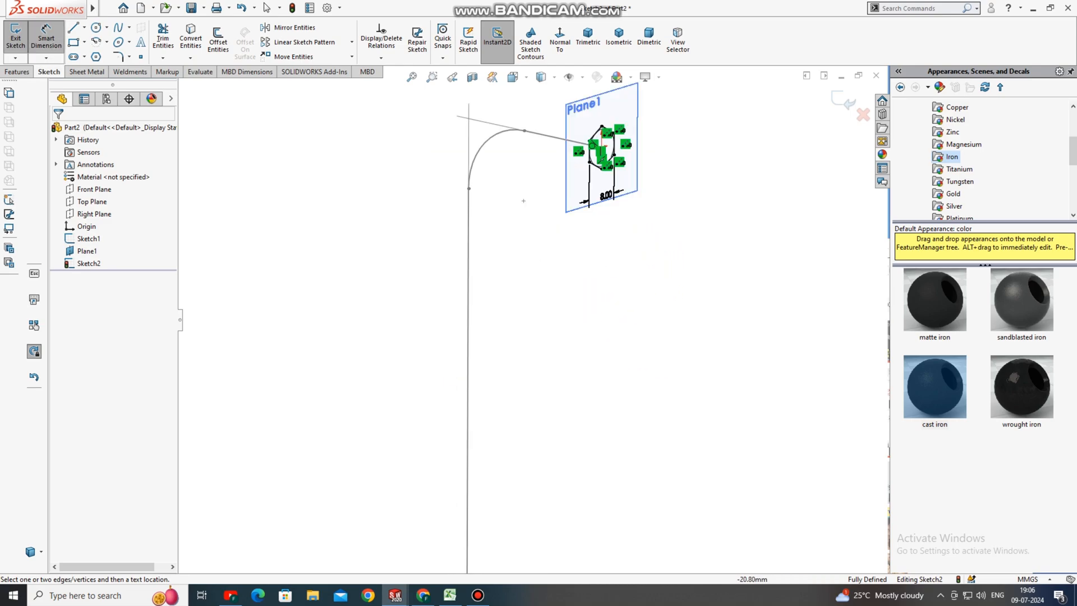
{"action": "scroll", "coordinate": [535, 320], "scroll_direction": "up", "scroll_amount": 2}
{"action": "scroll", "coordinate": [536, 202], "scroll_direction": "down", "scroll_amount": 1}
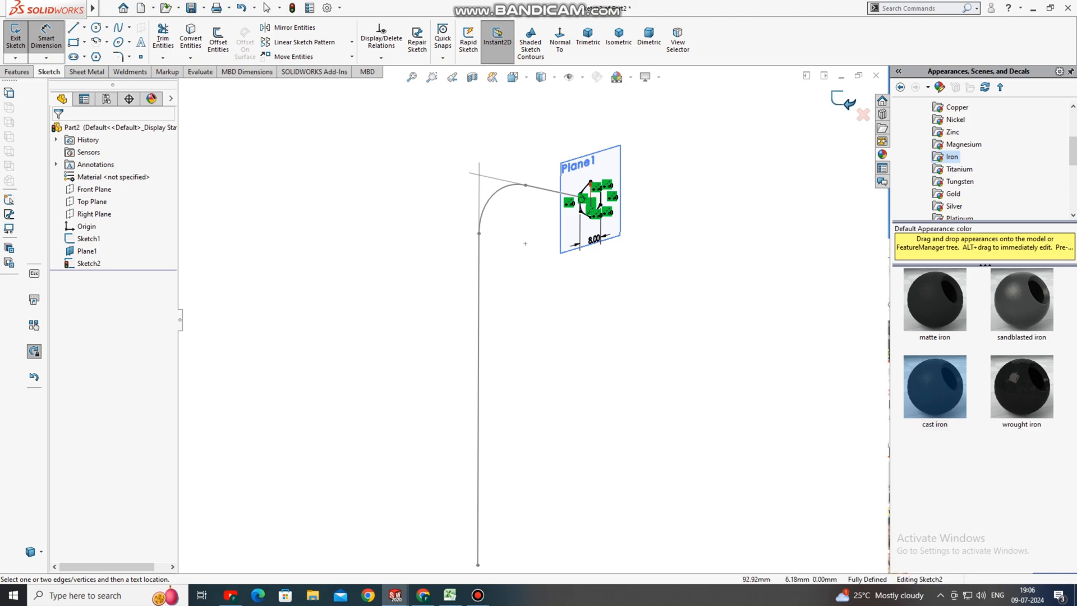
{"action": "left_click", "coordinate": [843, 101]}
{"action": "key", "text": "Escape"}
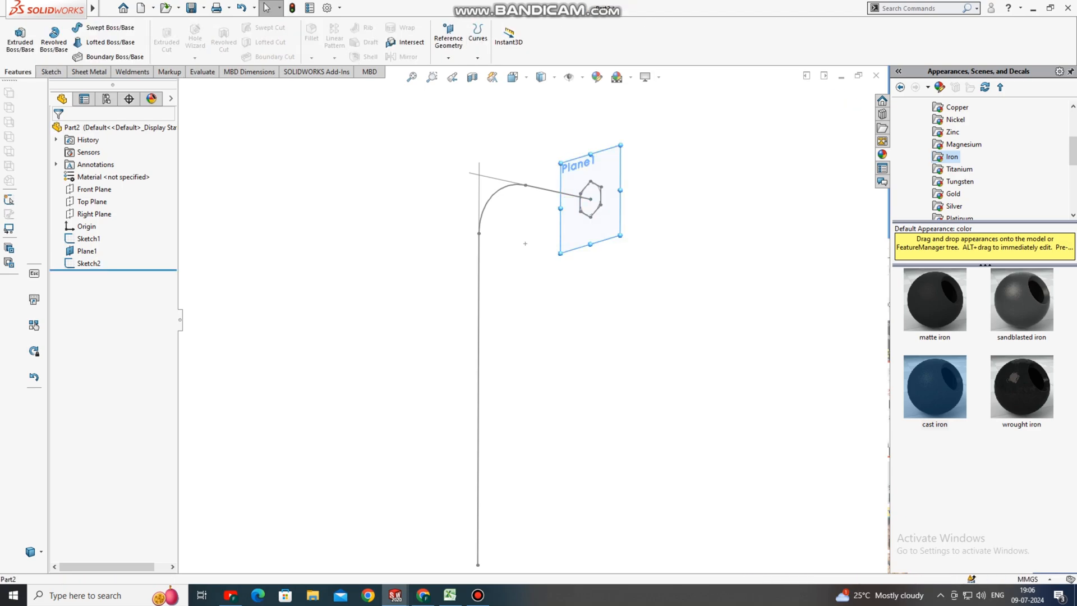
{"action": "right_click", "coordinate": [606, 216]}
{"action": "left_click", "coordinate": [651, 217]}
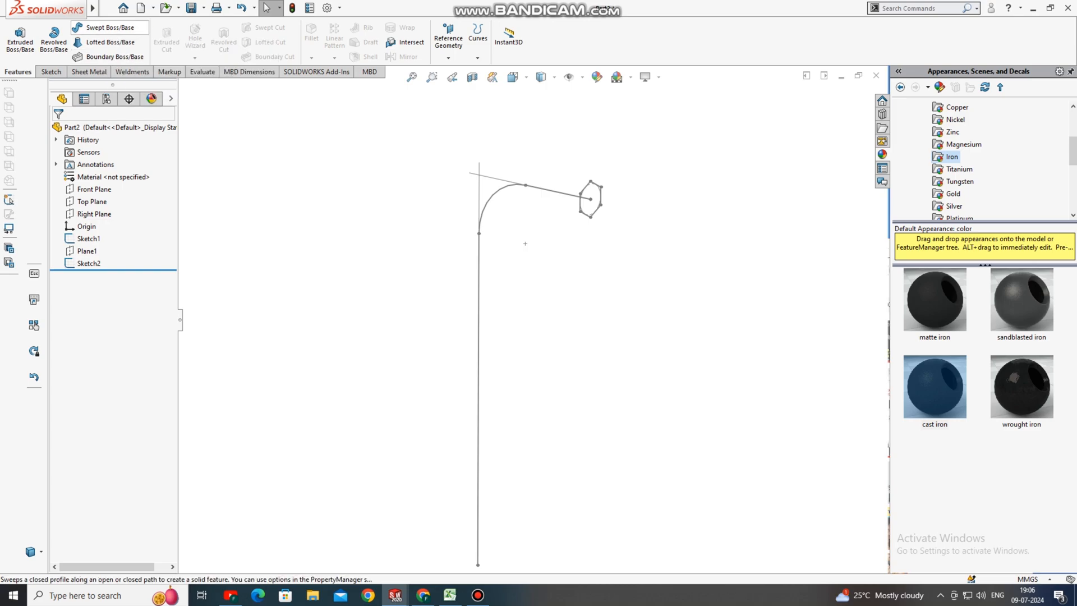
- Create a swept boss using the hexagon sketch as the profile and the L-shaped sketch as the path
{"action": "left_click", "coordinate": [109, 27]}
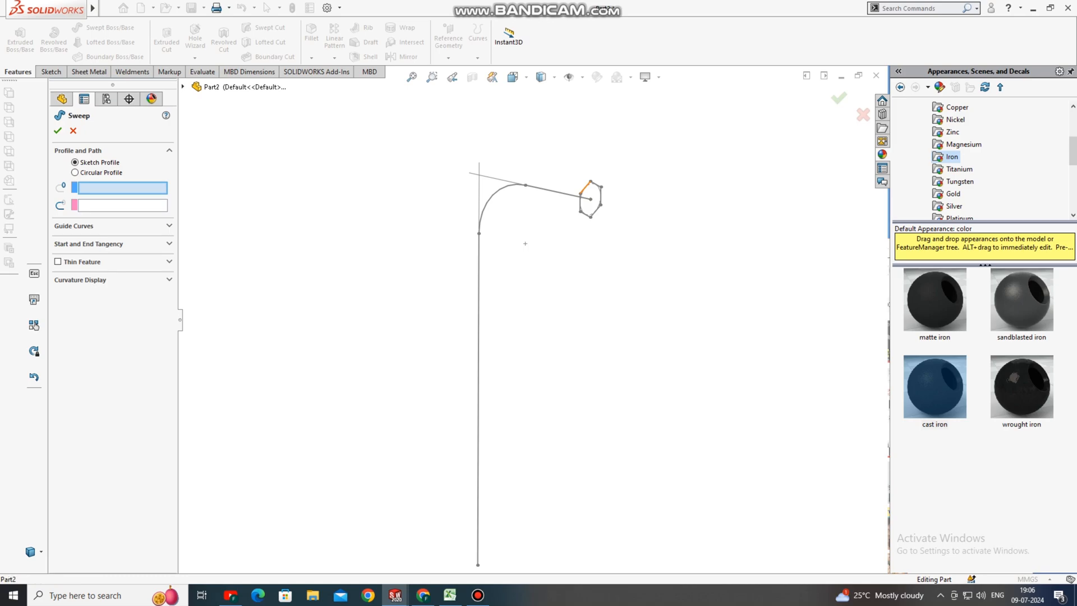
{"action": "left_click", "coordinate": [586, 186]}
{"action": "left_click", "coordinate": [542, 189]}
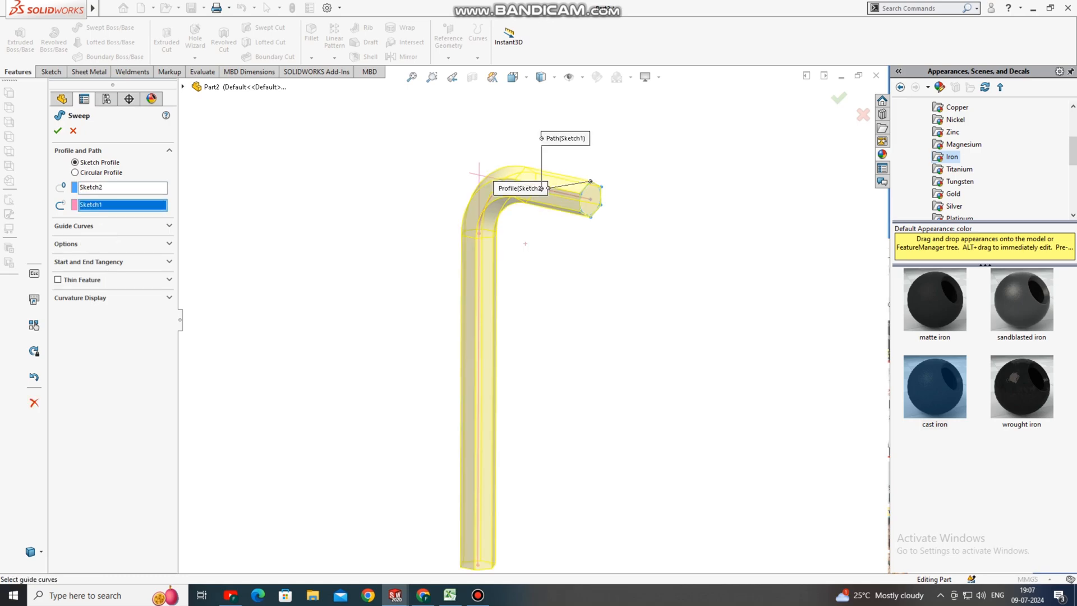
{"action": "scroll", "coordinate": [501, 443], "scroll_direction": "up", "scroll_amount": 2}
{"action": "scroll", "coordinate": [501, 447], "scroll_direction": "down", "scroll_amount": 1}
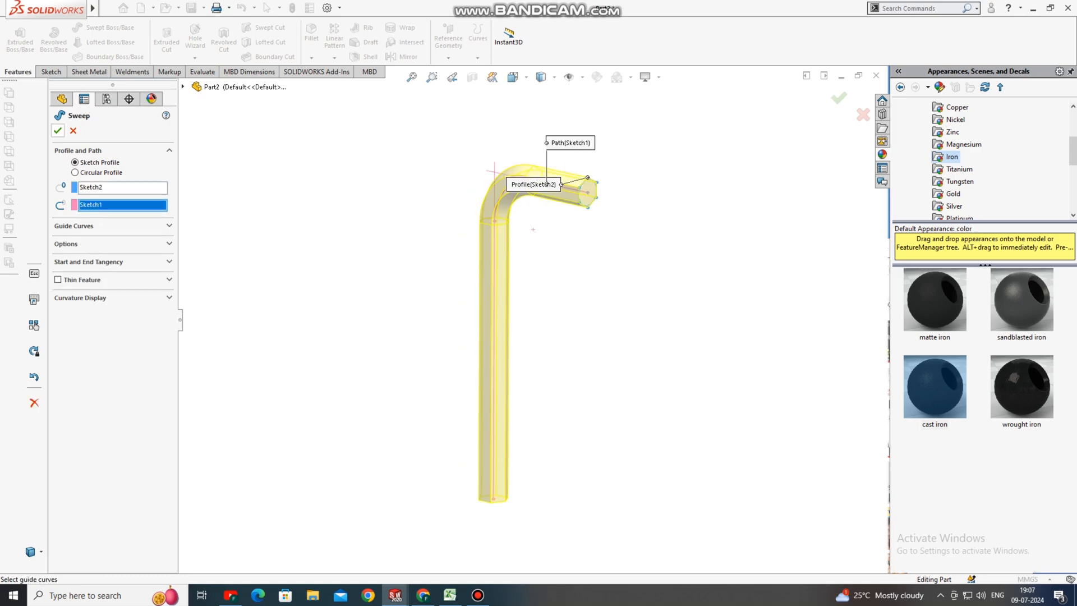
{"action": "left_click", "coordinate": [58, 130]}
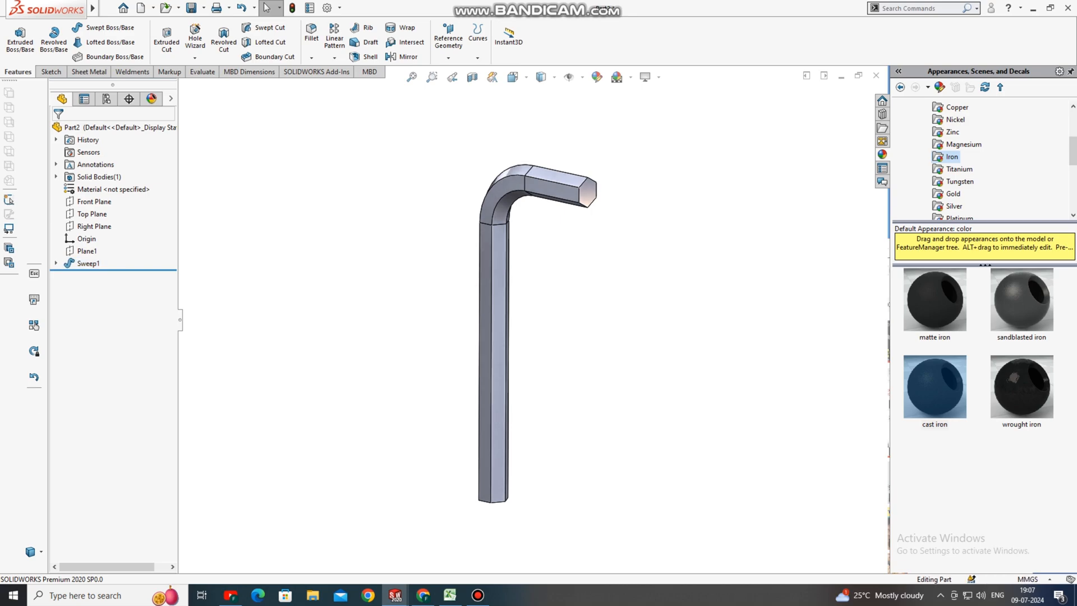
- Start a sketch on the Front Plane and draw a horizontal centerline from the midpoint of the short leg's end edge back into the body
{"action": "right_click", "coordinate": [91, 211]}
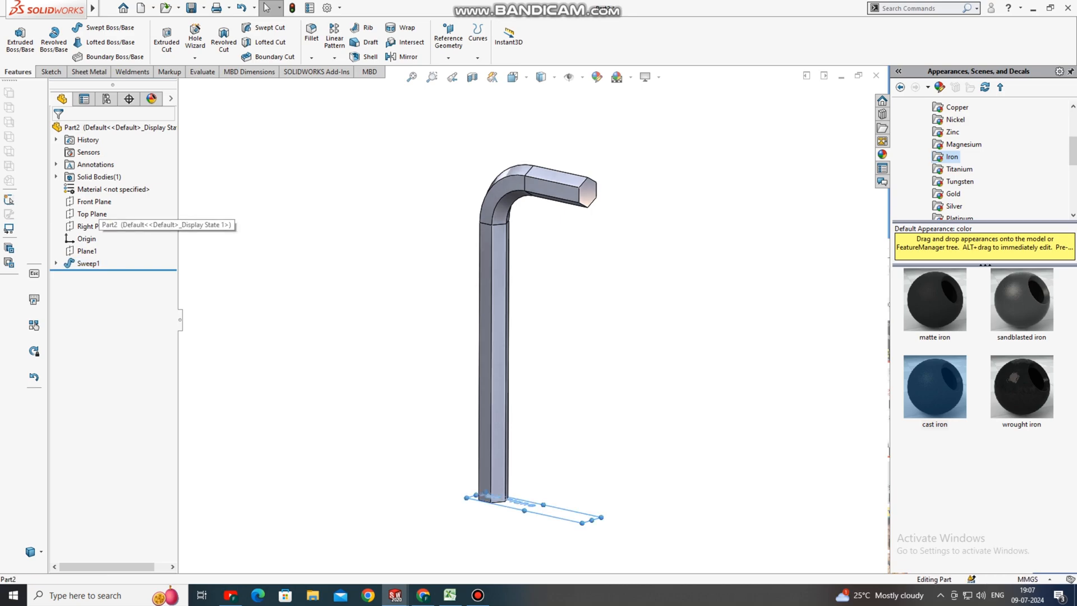
{"action": "left_click", "coordinate": [87, 202]}
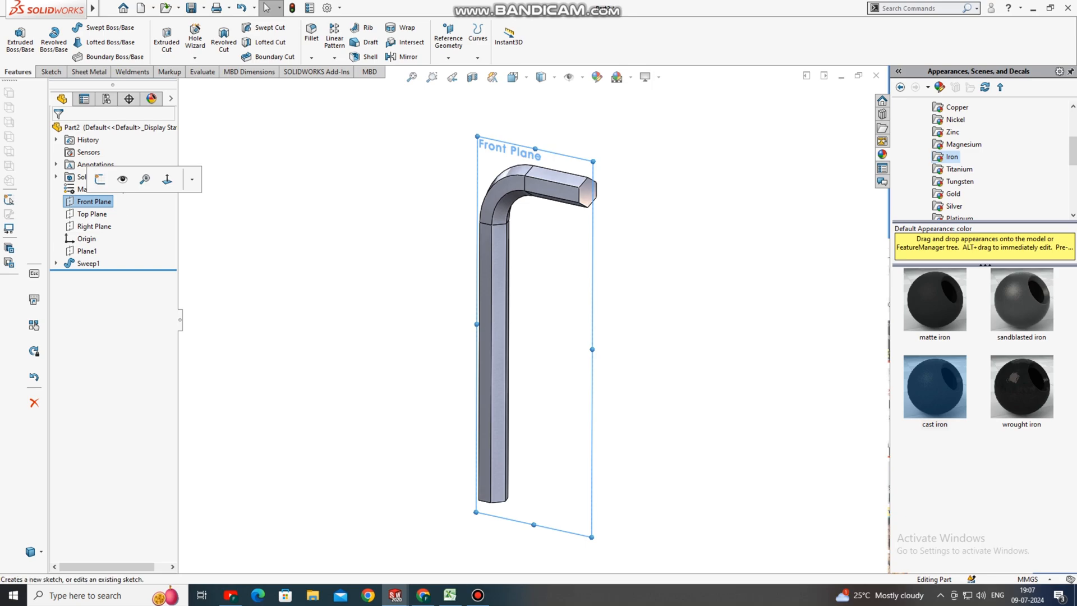
{"action": "left_click", "coordinate": [100, 180]}
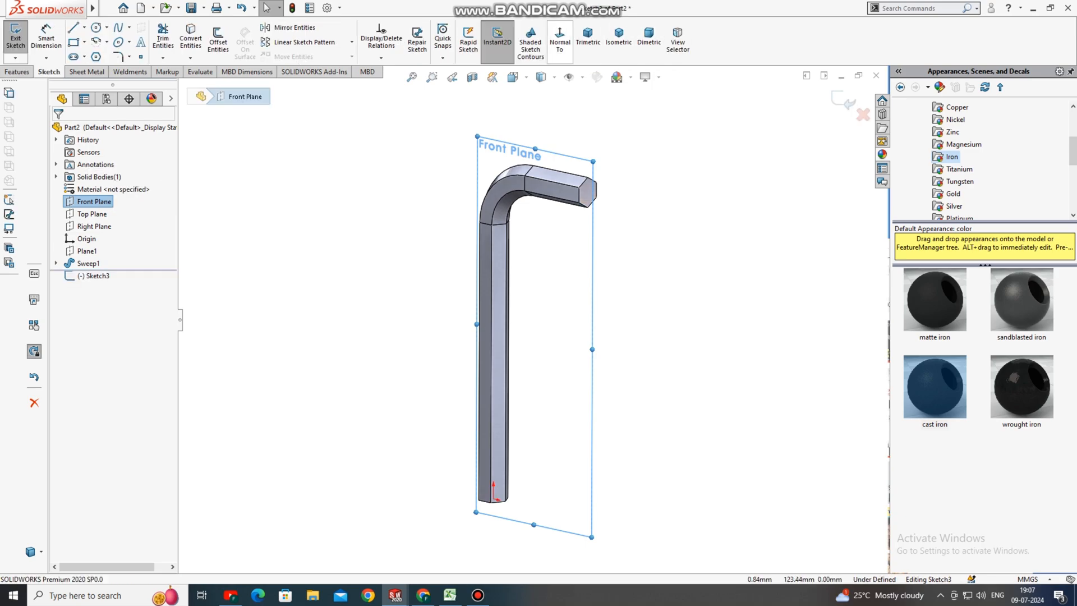
{"action": "scroll", "coordinate": [681, 178], "scroll_direction": "up", "scroll_amount": 1}
{"action": "left_click", "coordinate": [679, 181]}
{"action": "scroll", "coordinate": [583, 118], "scroll_direction": "down", "scroll_amount": 4}
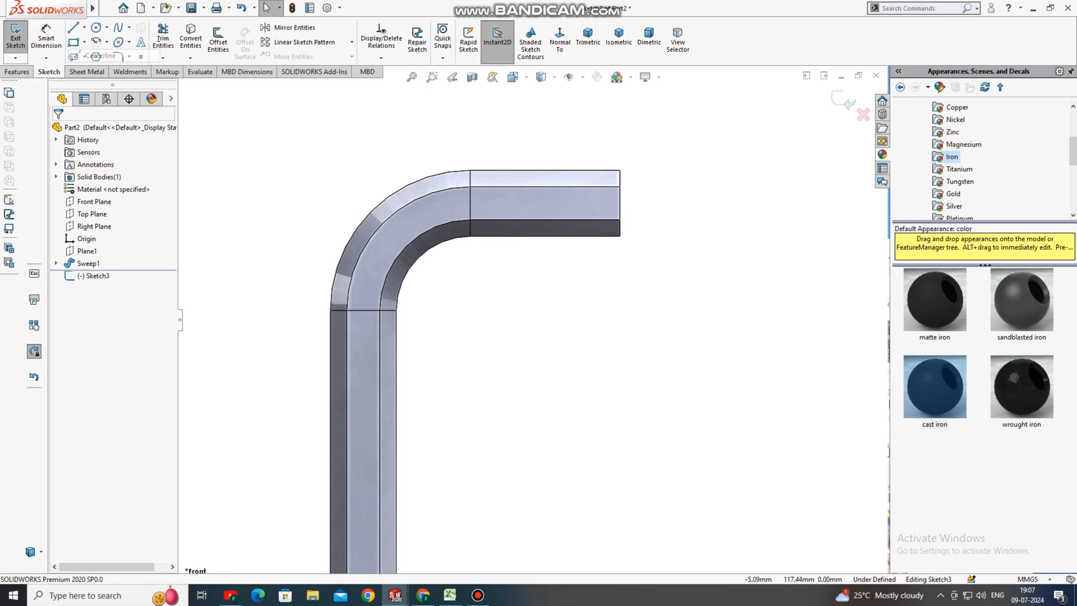
{"action": "left_click", "coordinate": [73, 27]}
{"action": "scroll", "coordinate": [591, 177], "scroll_direction": "down", "scroll_amount": 3}
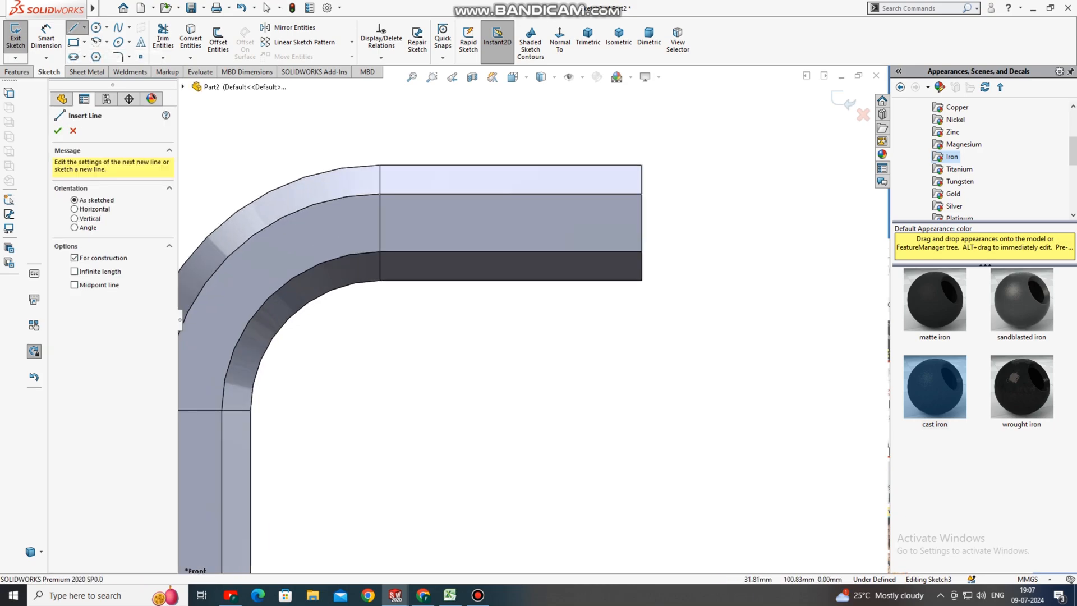
{"action": "left_click", "coordinate": [642, 223]}
{"action": "left_click", "coordinate": [468, 223]}
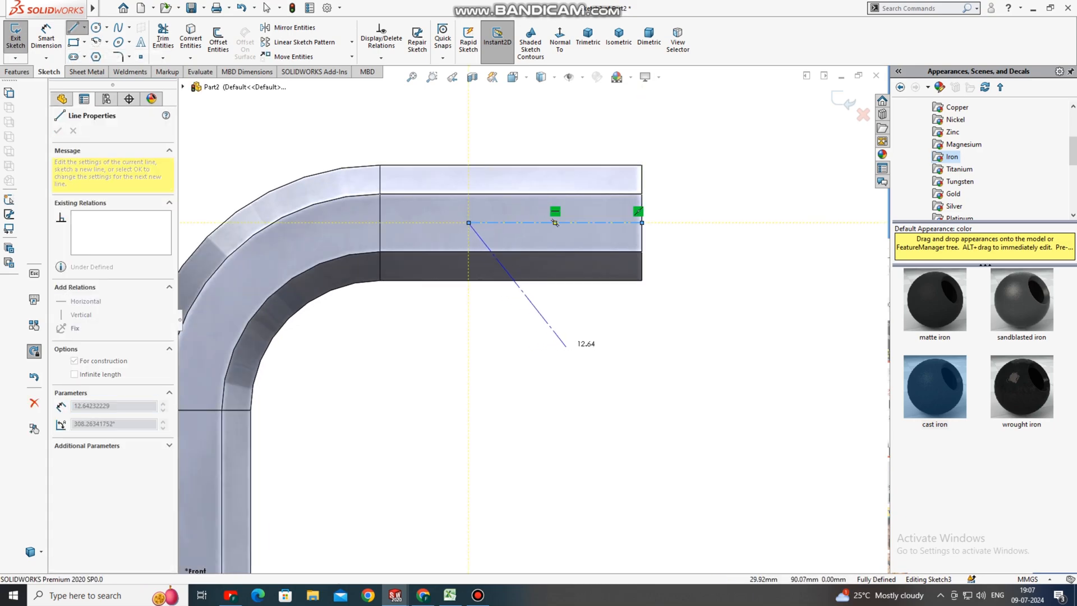
{"action": "key", "text": "Escape"}
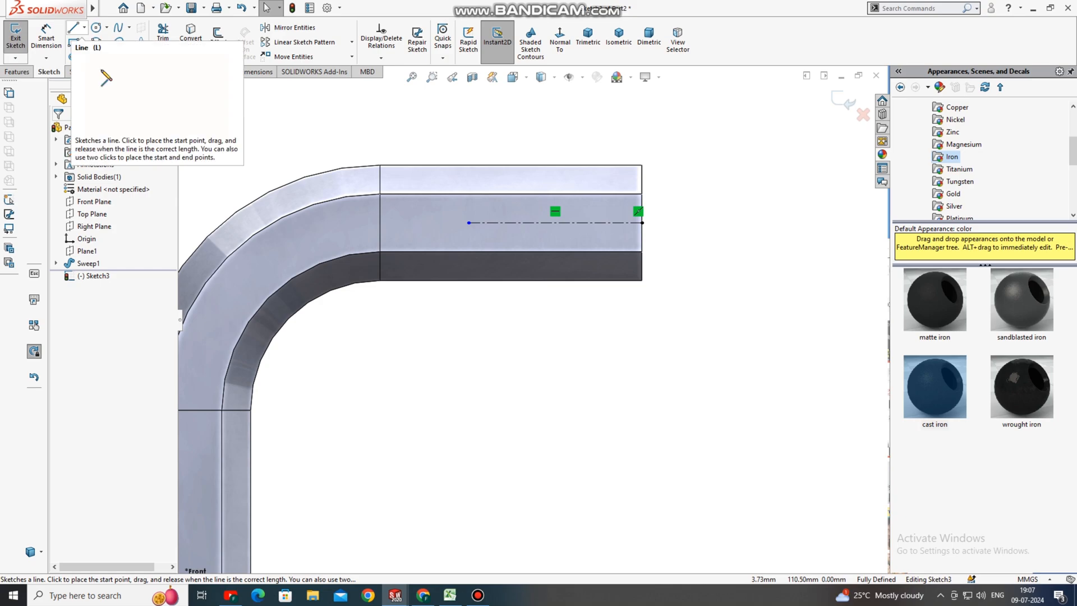
- Sketch a closed triangle on the upper corner of the short leg's end, about 1.66 mm along the top edge and 1.15 mm down the end edge
{"action": "left_click", "coordinate": [84, 27]}
{"action": "left_click", "coordinate": [91, 41]}
{"action": "scroll", "coordinate": [649, 166], "scroll_direction": "down", "scroll_amount": 2}
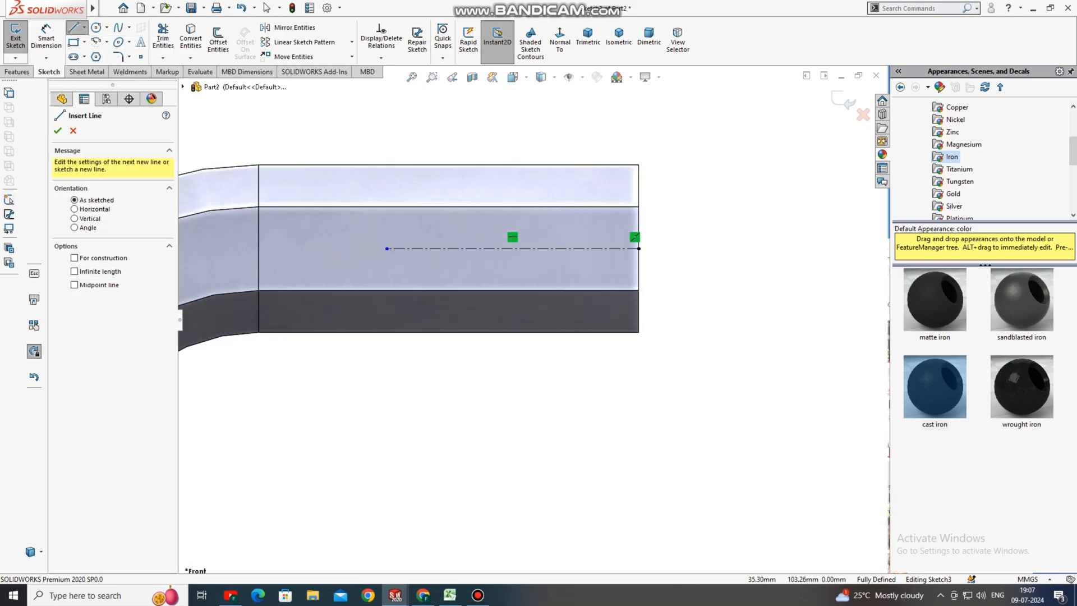
{"action": "left_click", "coordinate": [638, 165]}
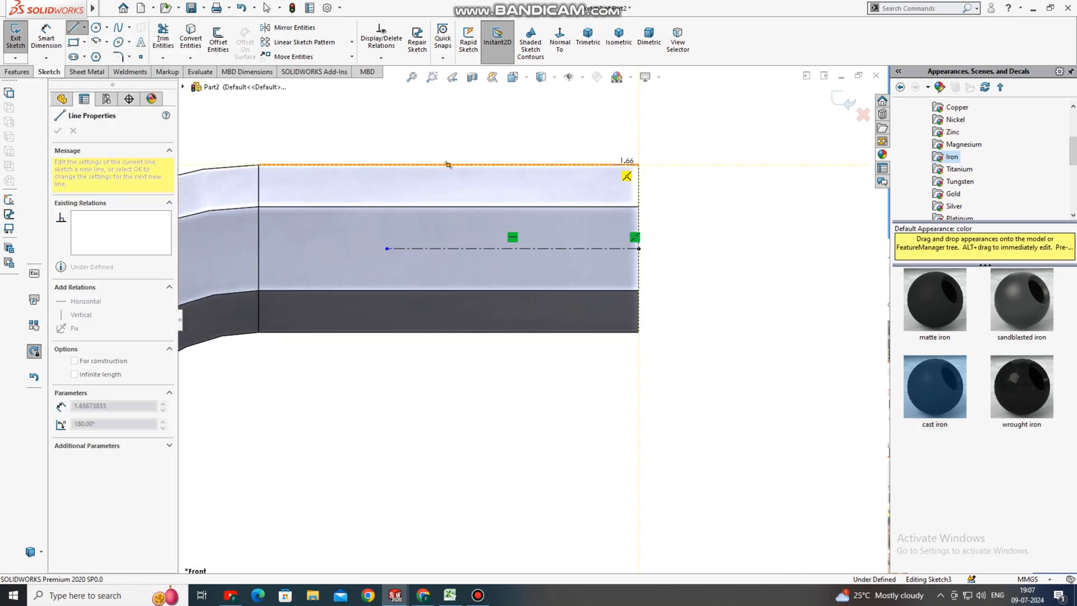
{"action": "left_click", "coordinate": [609, 165]}
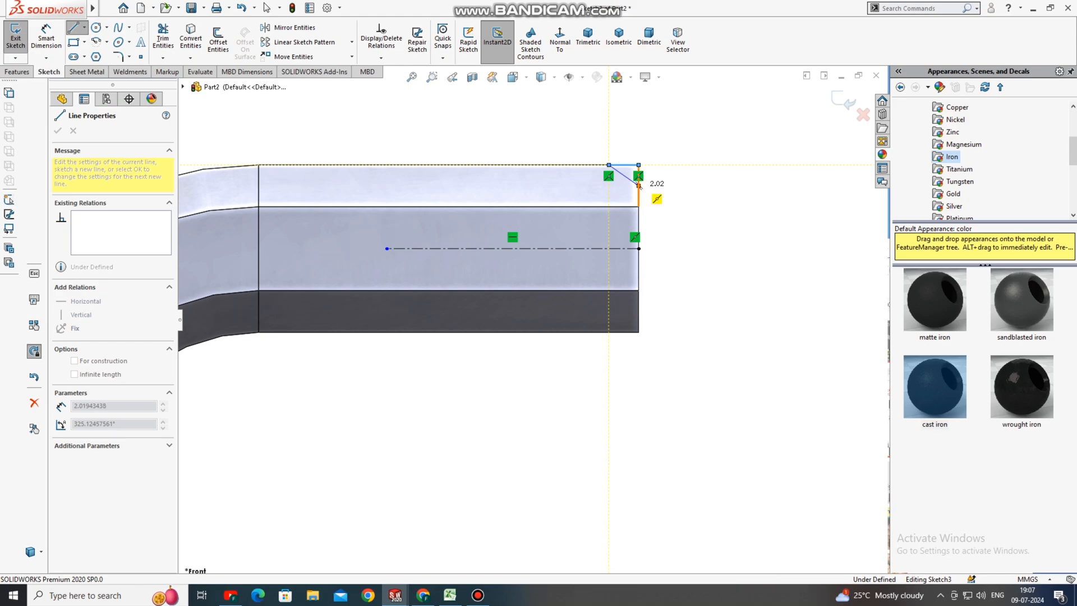
{"action": "scroll", "coordinate": [639, 185], "scroll_direction": "down", "scroll_amount": 3}
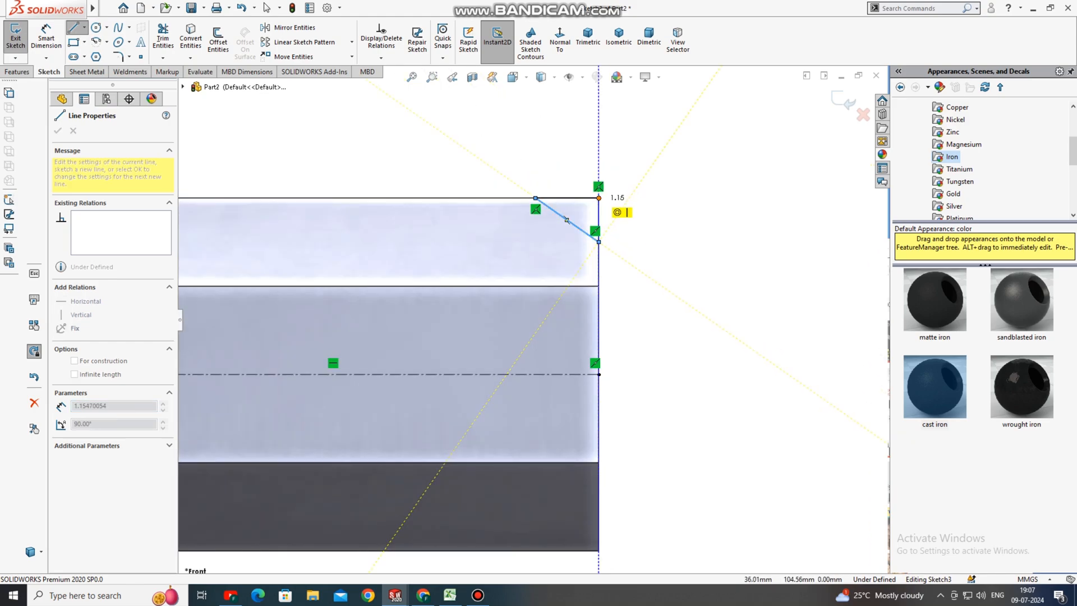
{"action": "left_click", "coordinate": [599, 198]}
{"action": "key", "text": "Escape"}
{"action": "key", "text": "Escape"}
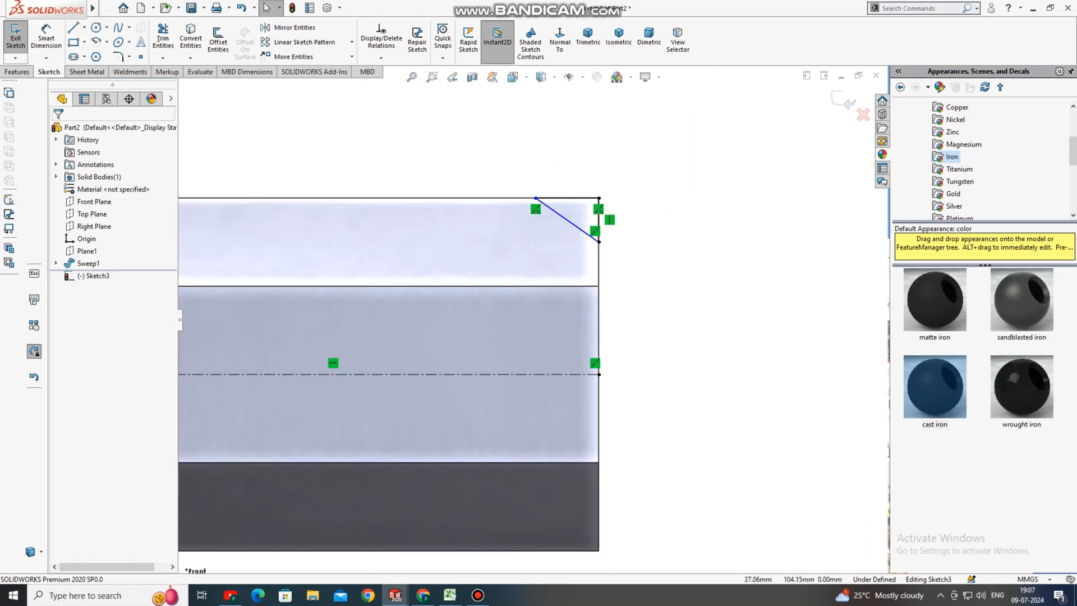
- Dimension the triangle's side along the top edge to 0.8 mm
{"action": "left_click", "coordinate": [46, 38]}
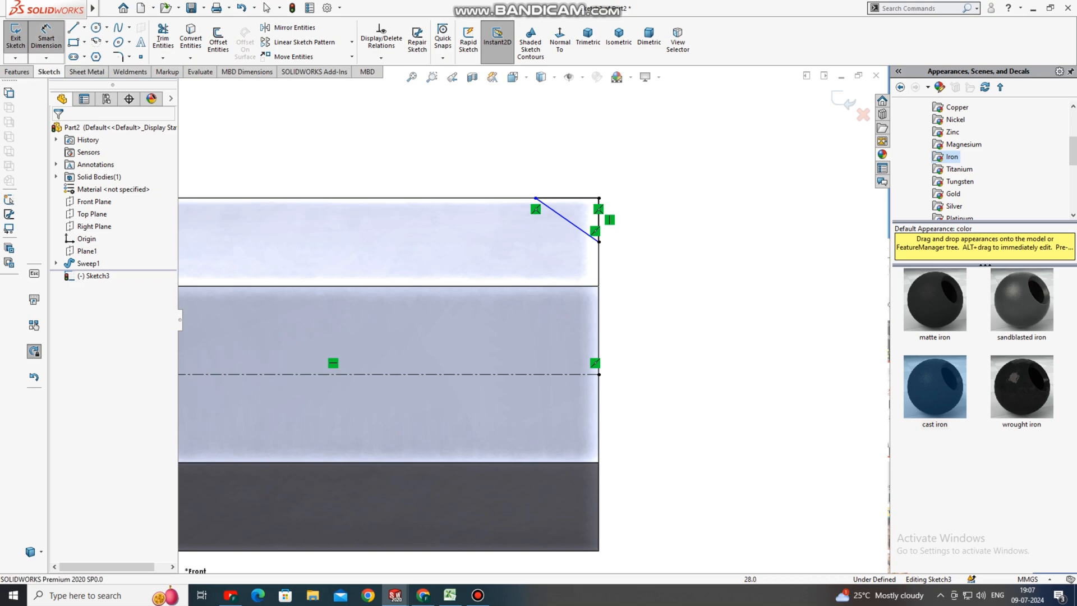
{"action": "left_click", "coordinate": [571, 198]}
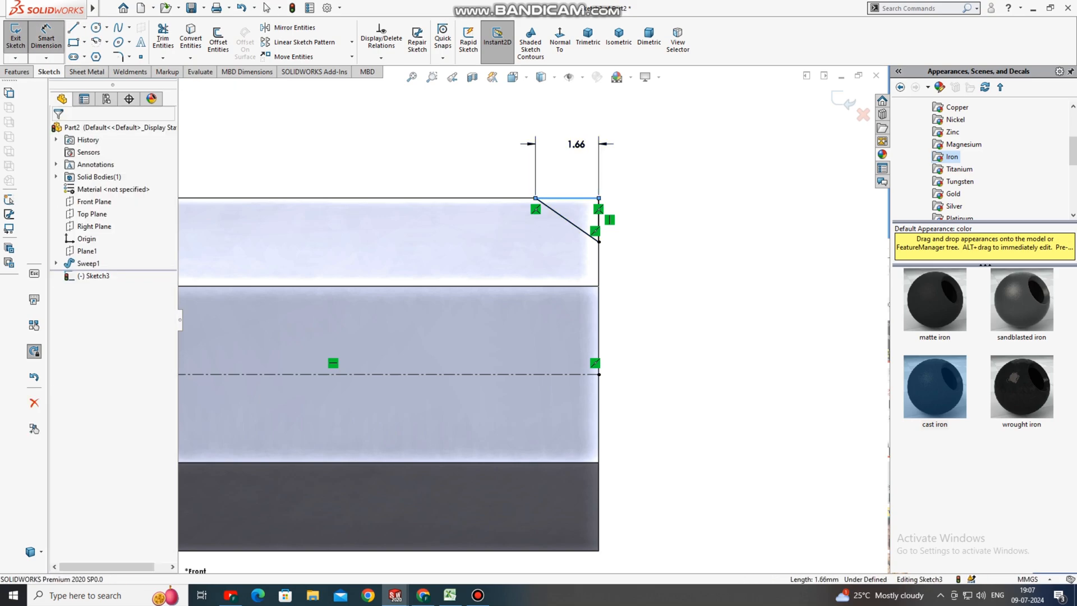
{"action": "left_click", "coordinate": [576, 144]}
{"action": "type", "text": "0.8"}
{"action": "key", "text": "Return"}
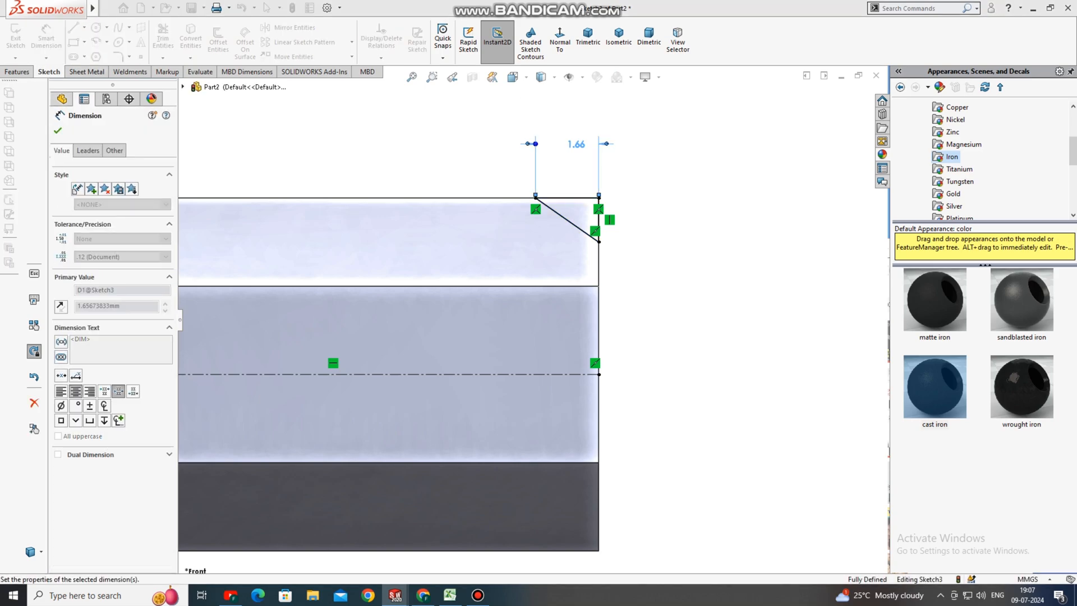
{"action": "left_click", "coordinate": [634, 162]}
{"action": "scroll", "coordinate": [597, 235], "scroll_direction": "down", "scroll_amount": 3}
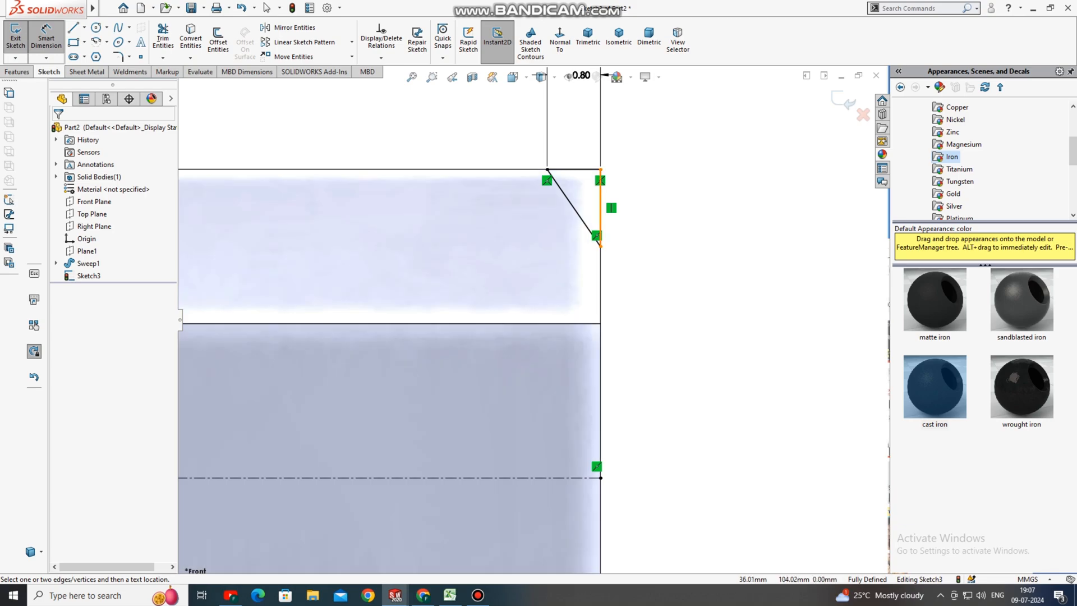
- Add a driven dimension to the triangle's side that runs down the end edge
{"action": "left_click", "coordinate": [600, 210]}
{"action": "left_click", "coordinate": [675, 207]}
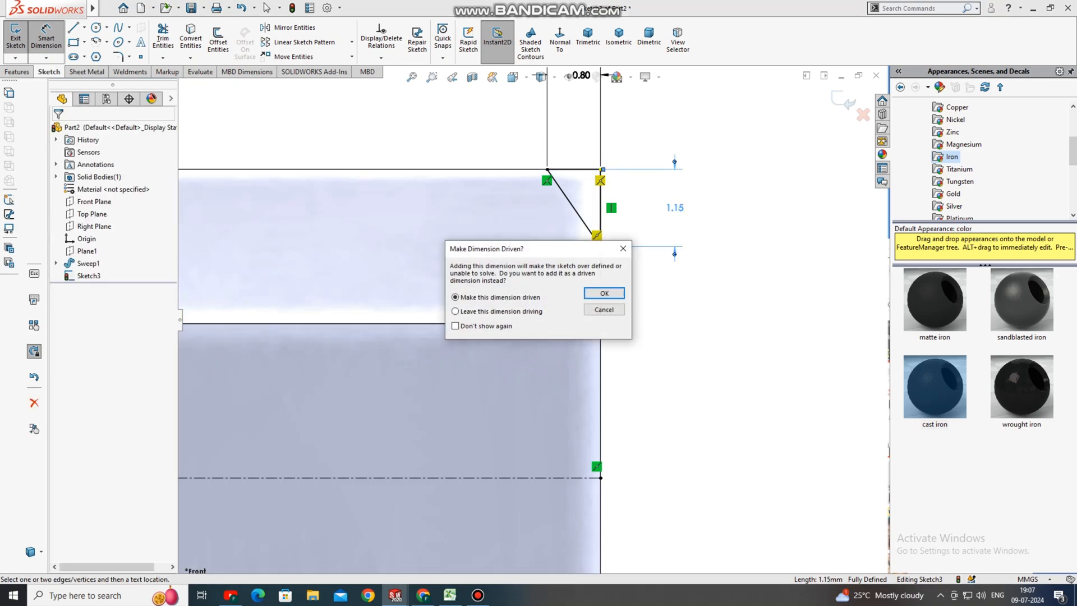
{"action": "key", "text": "Return"}
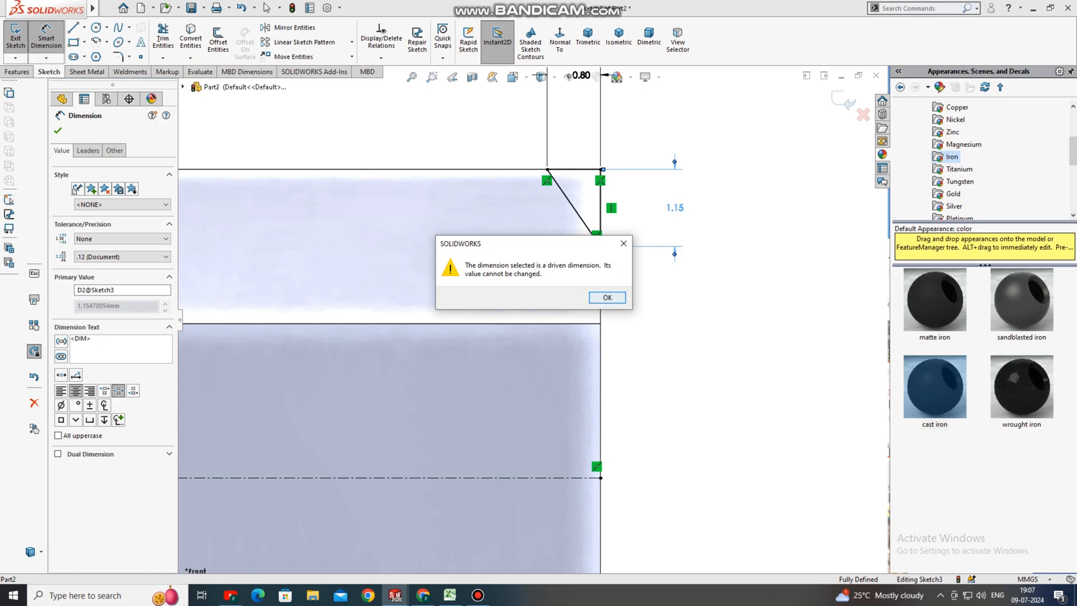
{"action": "key", "text": "Return"}
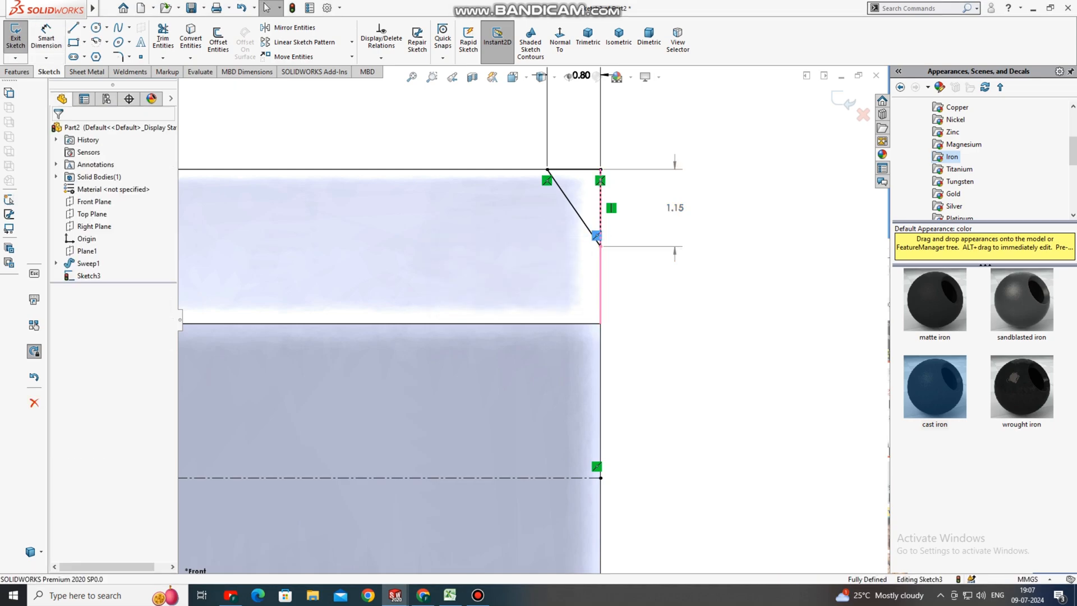
- Remove the coincident relation holding the triangle's lower corner on the end edge, and delete the driven dimension
{"action": "left_click_drag", "start_coordinate": [596, 236], "coordinate": [601, 245]}
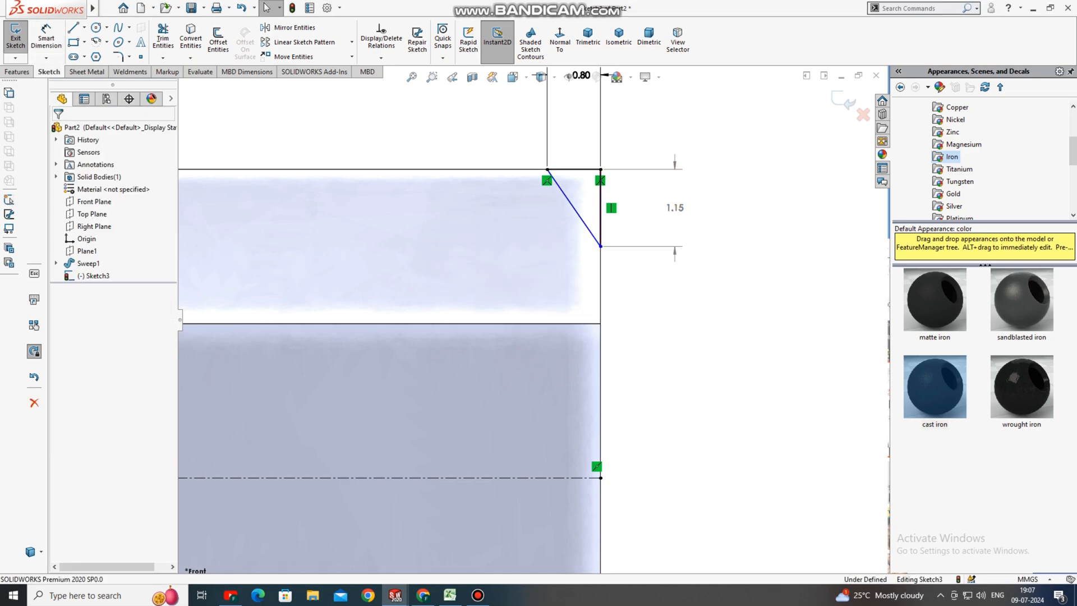
{"action": "double_click", "coordinate": [675, 209]}
{"action": "key", "text": "Return"}
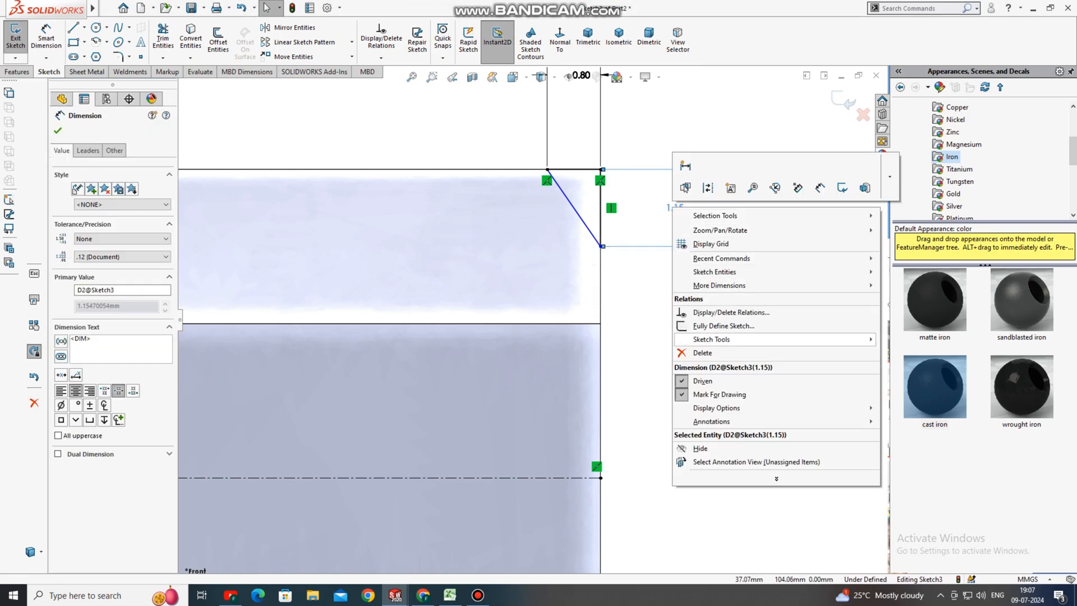
{"action": "left_click", "coordinate": [702, 353]}
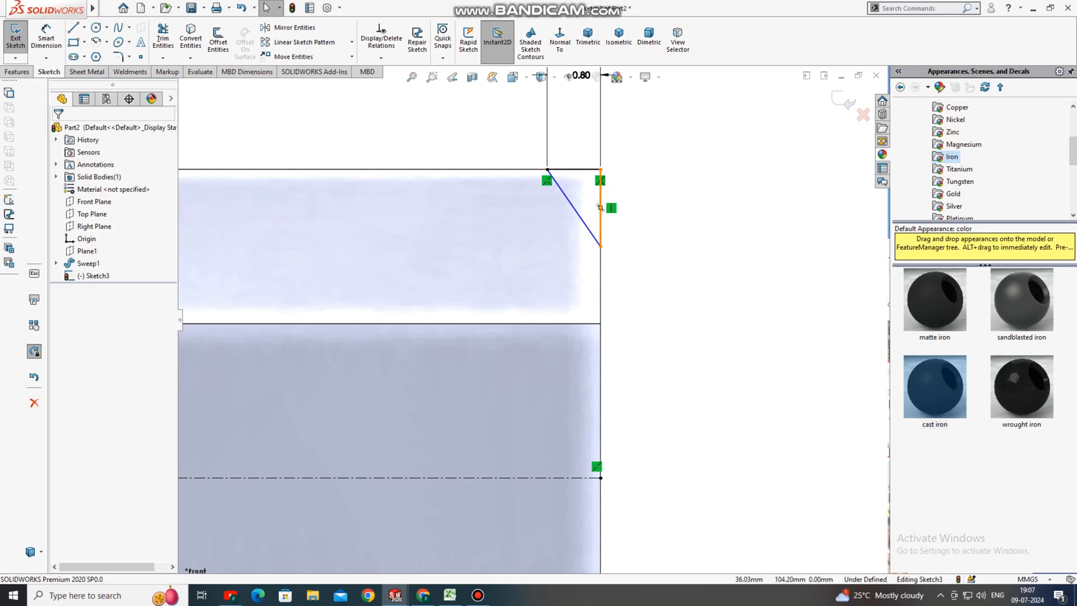
- Dimension the triangle's side down the end edge to 0.8 mm as a driving dimension
{"action": "left_click", "coordinate": [46, 38]}
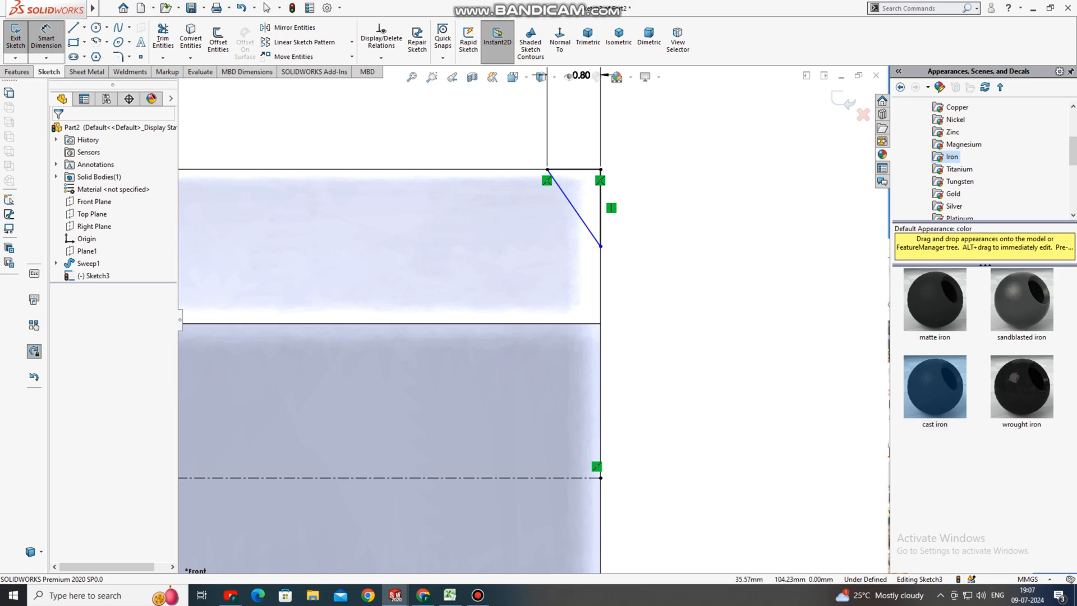
{"action": "left_click", "coordinate": [600, 208]}
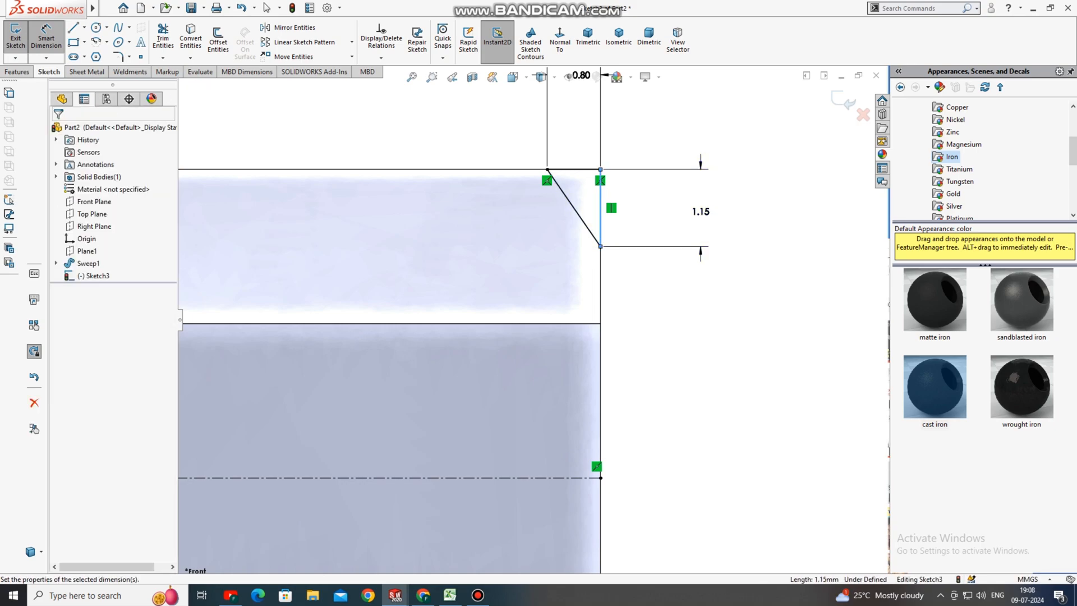
{"action": "left_click", "coordinate": [700, 209]}
{"action": "type", "text": ".8"}
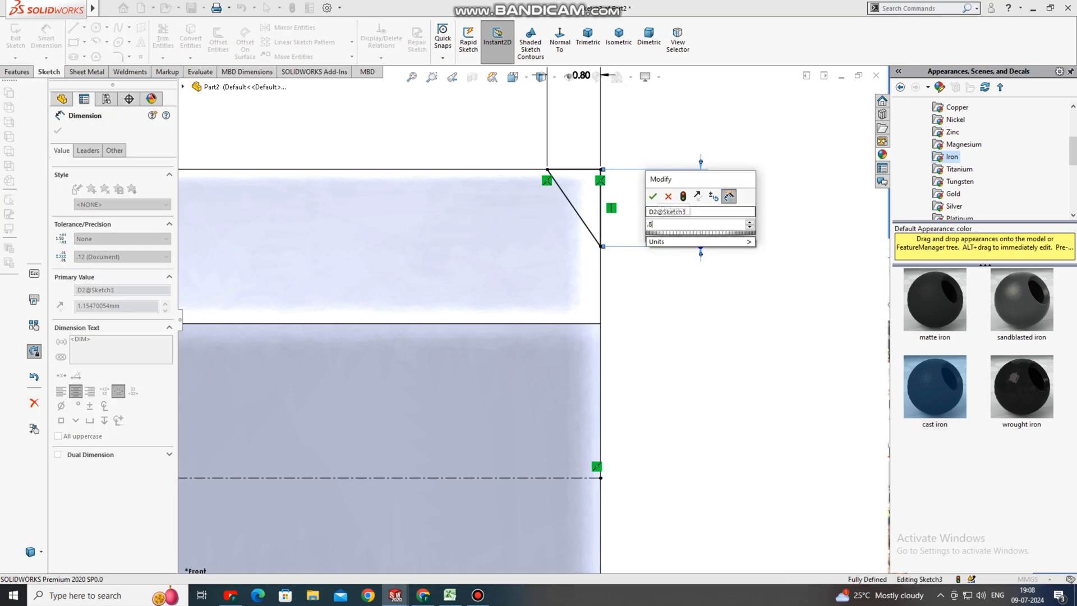
{"action": "key", "text": "Return"}
{"action": "left_click", "coordinate": [700, 209]}
{"action": "scroll", "coordinate": [700, 209], "scroll_direction": "up", "scroll_amount": 7}
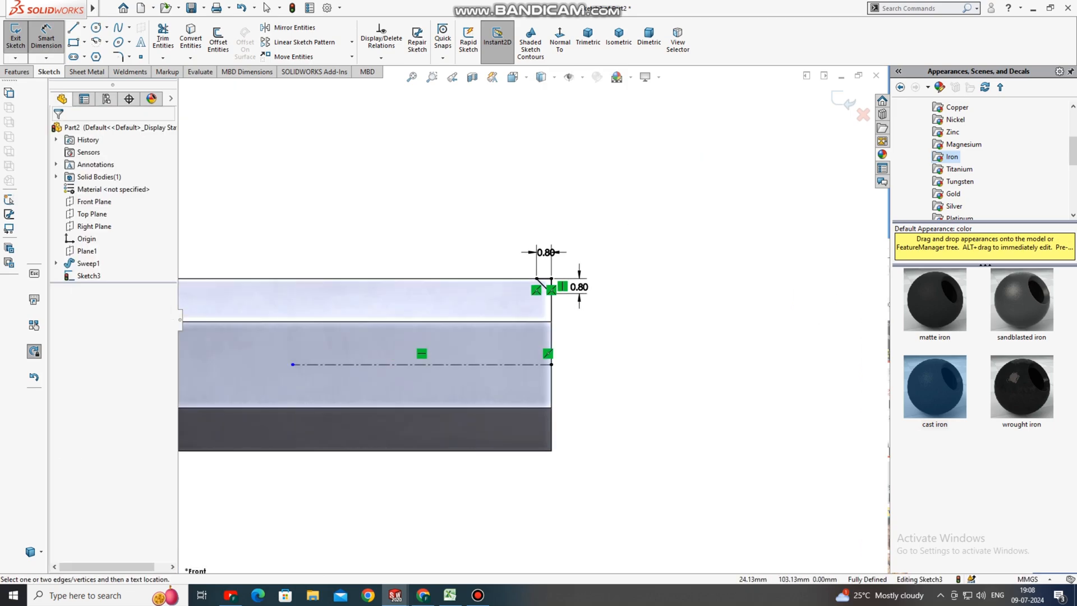
{"action": "left_click", "coordinate": [16, 72]}
{"action": "left_click", "coordinate": [167, 37]}
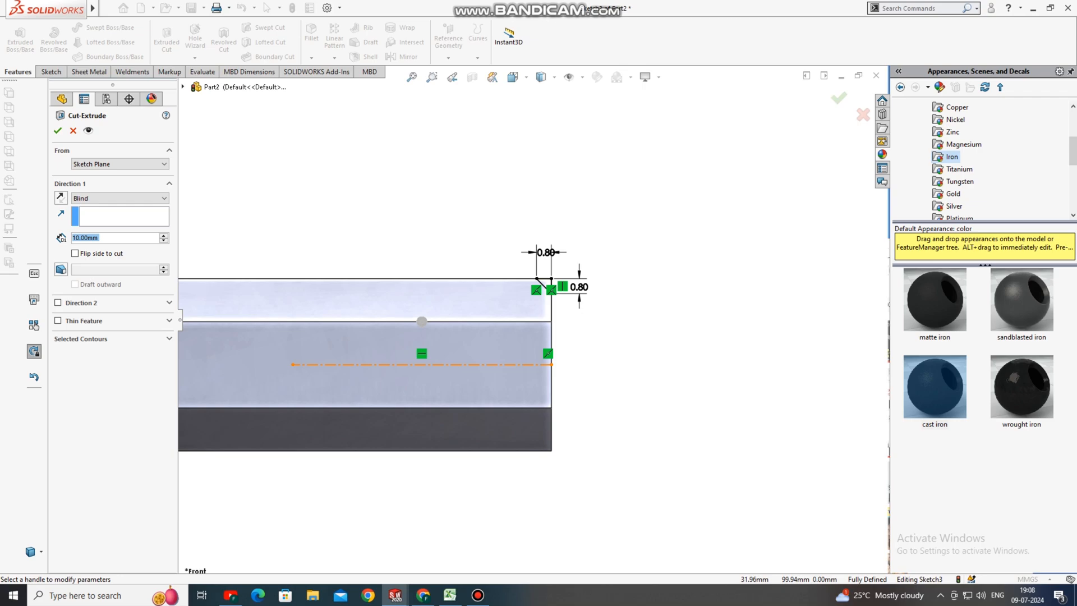
{"action": "key", "text": "Escape"}
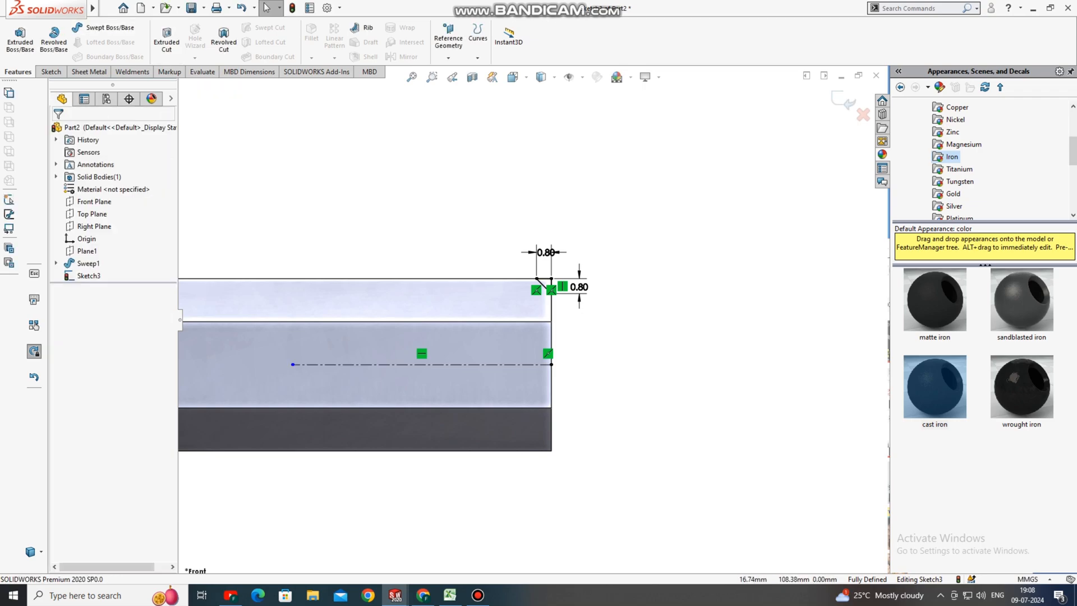
- Create a 360-degree revolved cut of the triangle about the horizontal centerline to chamfer the short leg's end
{"action": "left_click", "coordinate": [224, 39]}
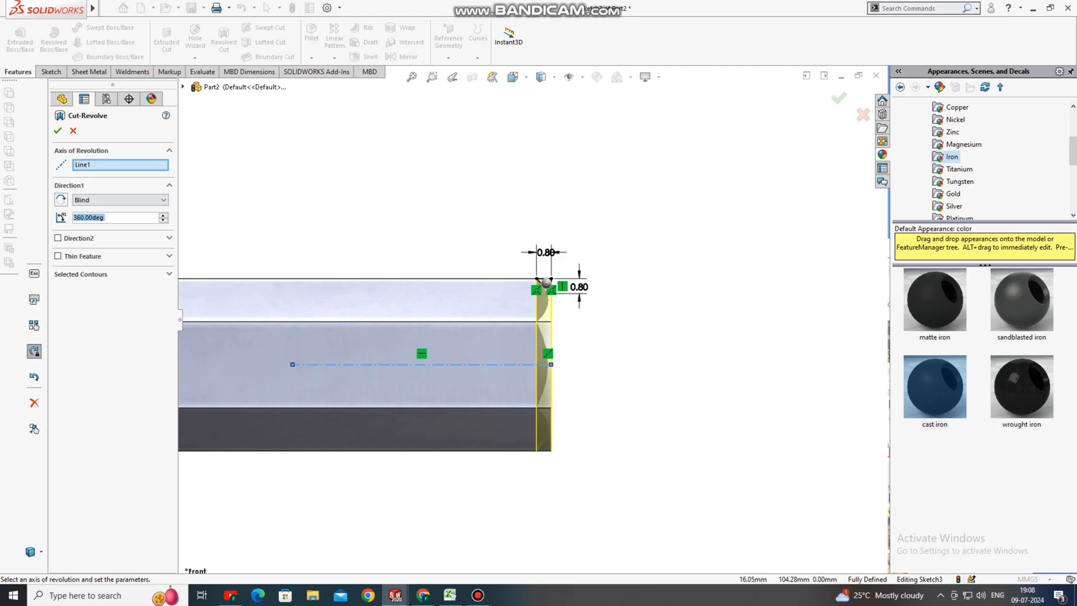
{"action": "right_click", "coordinate": [110, 165]}
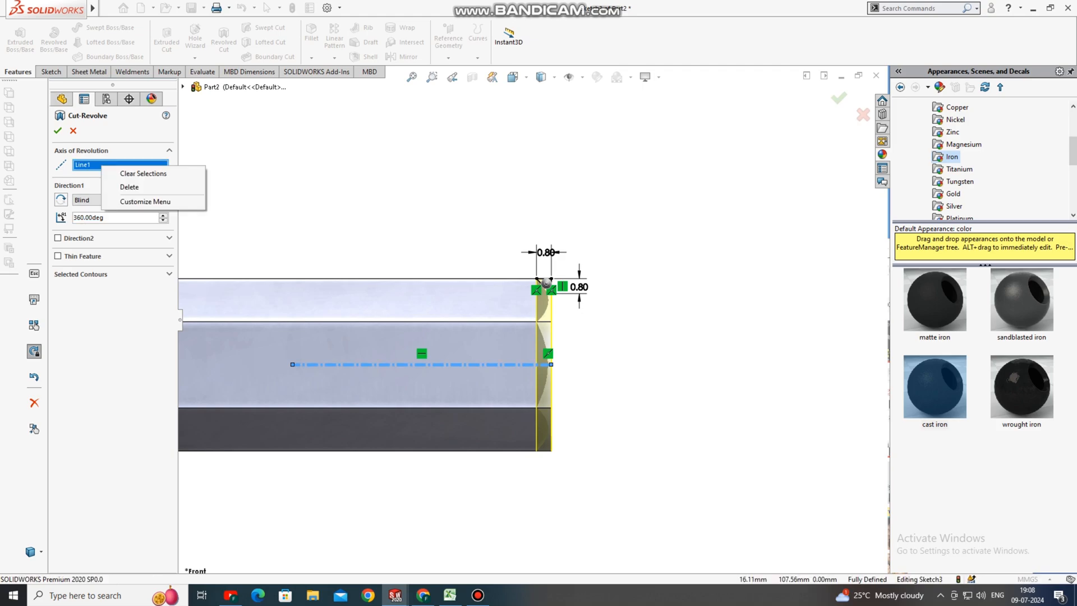
{"action": "left_click", "coordinate": [126, 187]}
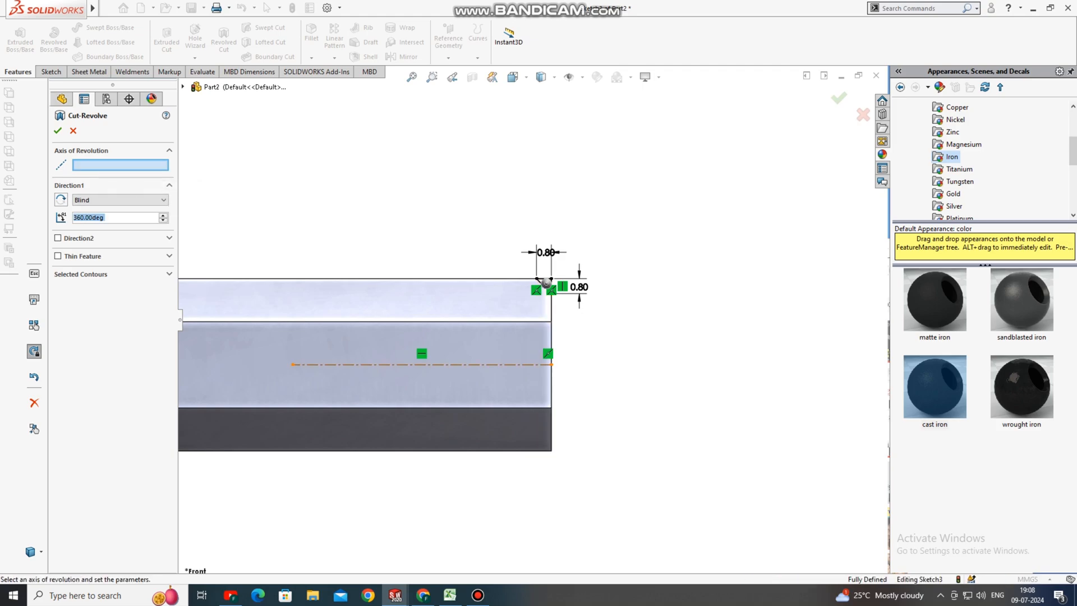
{"action": "left_click", "coordinate": [422, 365]}
{"action": "left_click", "coordinate": [58, 131]}
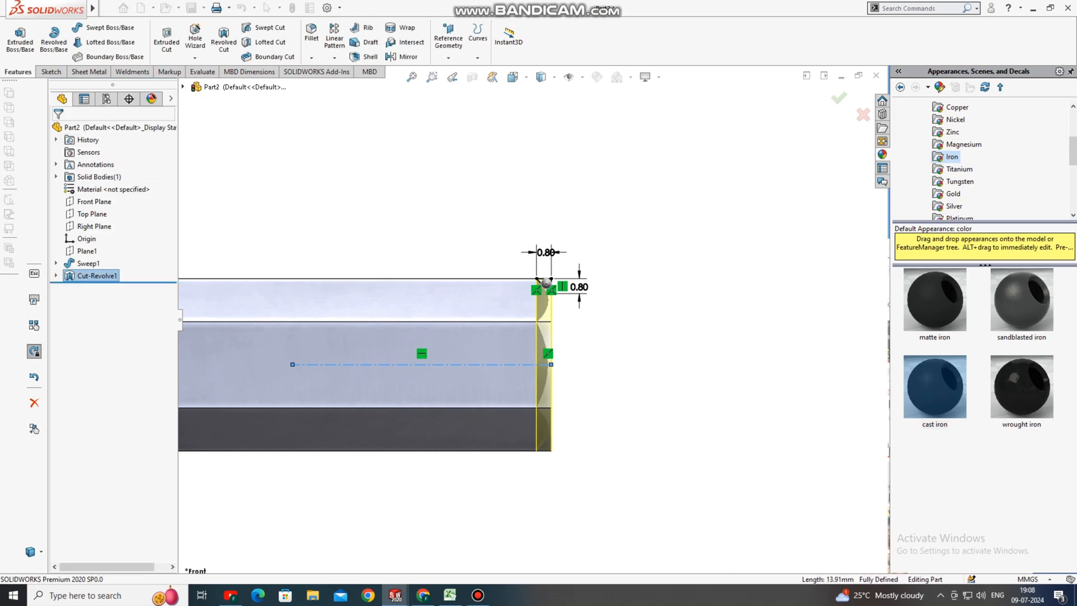
- Examine the chamfered end of the short leg and the whole key down to the long leg's free end
{"action": "middle_click_drag", "start_coordinate": [603, 286], "coordinate": [528, 323]}
{"action": "scroll", "coordinate": [529, 324], "scroll_direction": "up", "scroll_amount": 10}
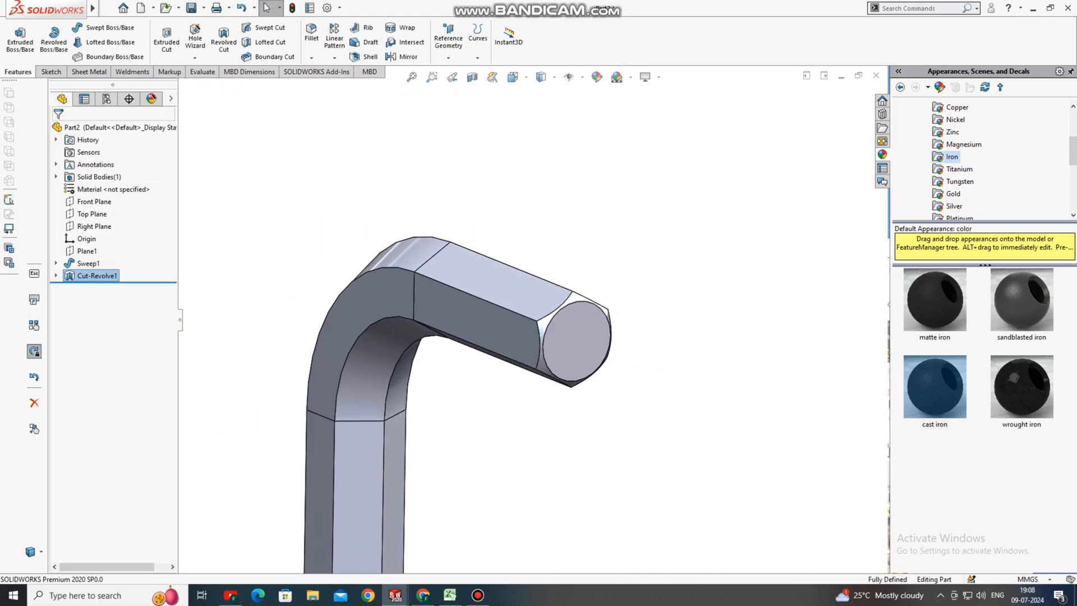
{"action": "scroll", "coordinate": [532, 320], "scroll_direction": "up", "scroll_amount": 4}
{"action": "scroll", "coordinate": [493, 519], "scroll_direction": "down", "scroll_amount": 5}
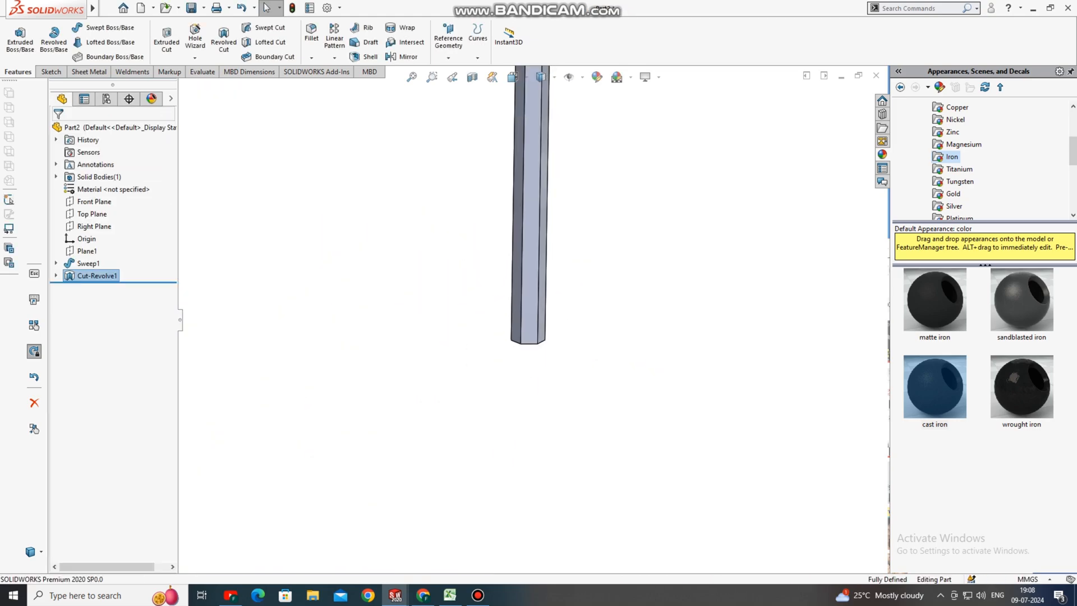
{"action": "scroll", "coordinate": [527, 323], "scroll_direction": "up", "scroll_amount": 2}
{"action": "scroll", "coordinate": [529, 330], "scroll_direction": "up", "scroll_amount": 4}
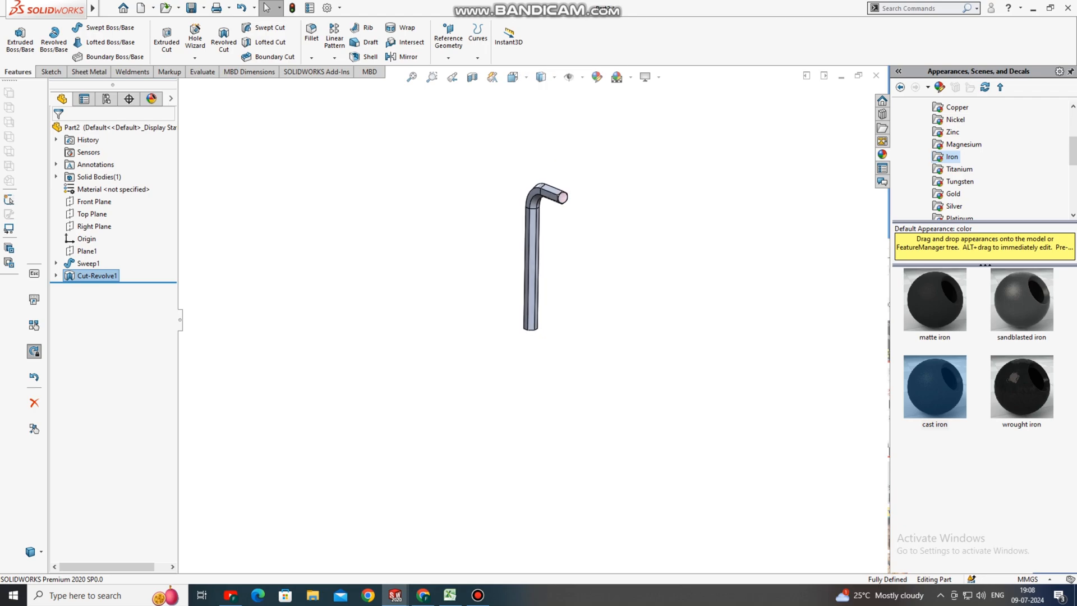
{"action": "scroll", "coordinate": [538, 204], "scroll_direction": "down", "scroll_amount": 5}
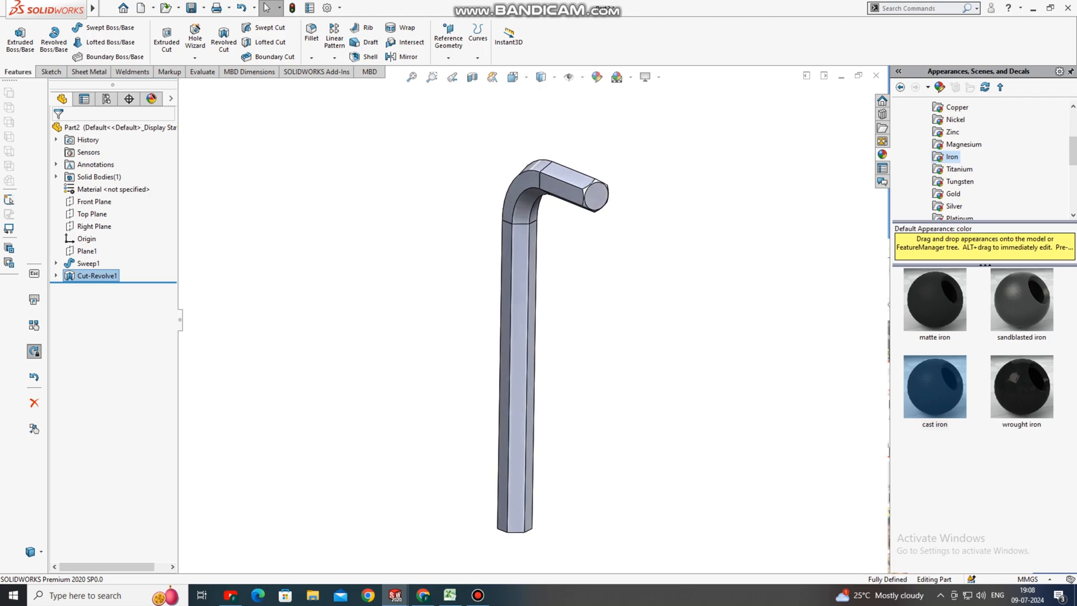
- Start a new sketch on the Front Plane for the long leg's free end
{"action": "left_click", "coordinate": [88, 202]}
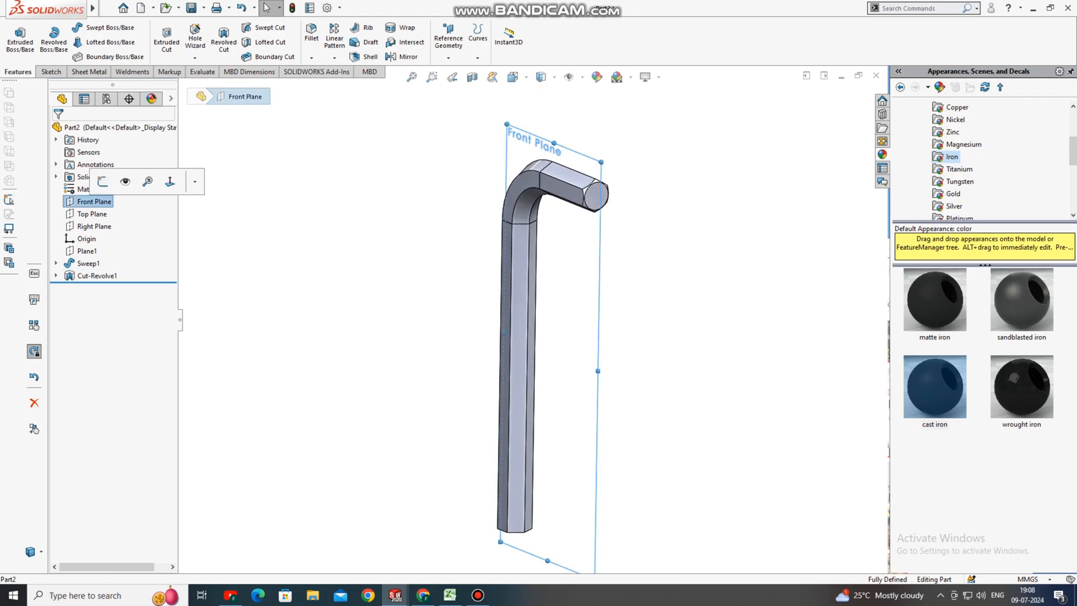
{"action": "left_click", "coordinate": [103, 181]}
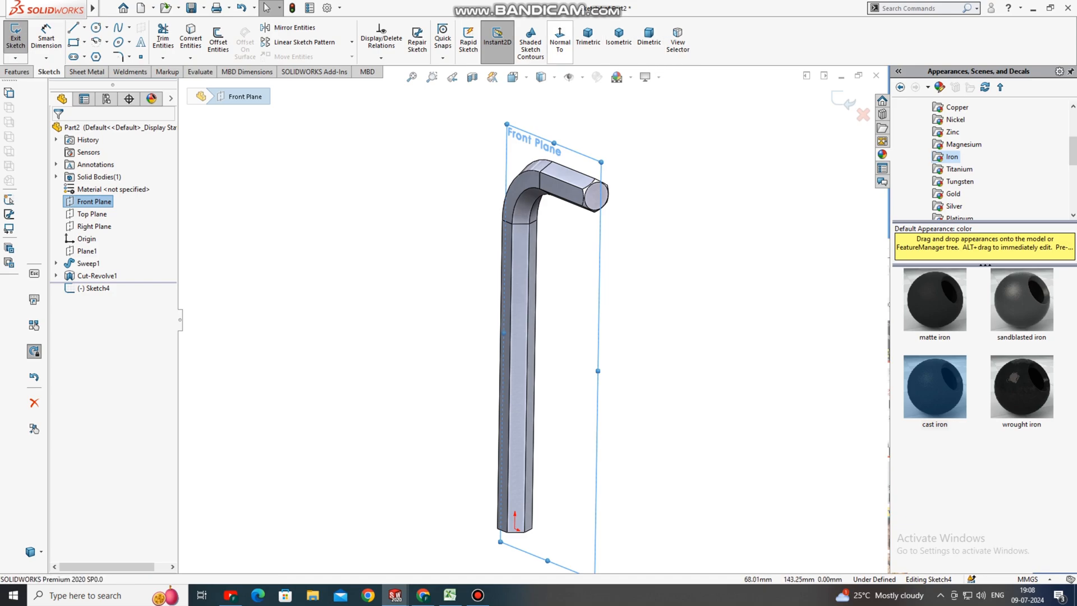
{"action": "left_click", "coordinate": [736, 305]}
{"action": "scroll", "coordinate": [673, 359], "scroll_direction": "up", "scroll_amount": 1}
{"action": "scroll", "coordinate": [527, 513], "scroll_direction": "down", "scroll_amount": 6}
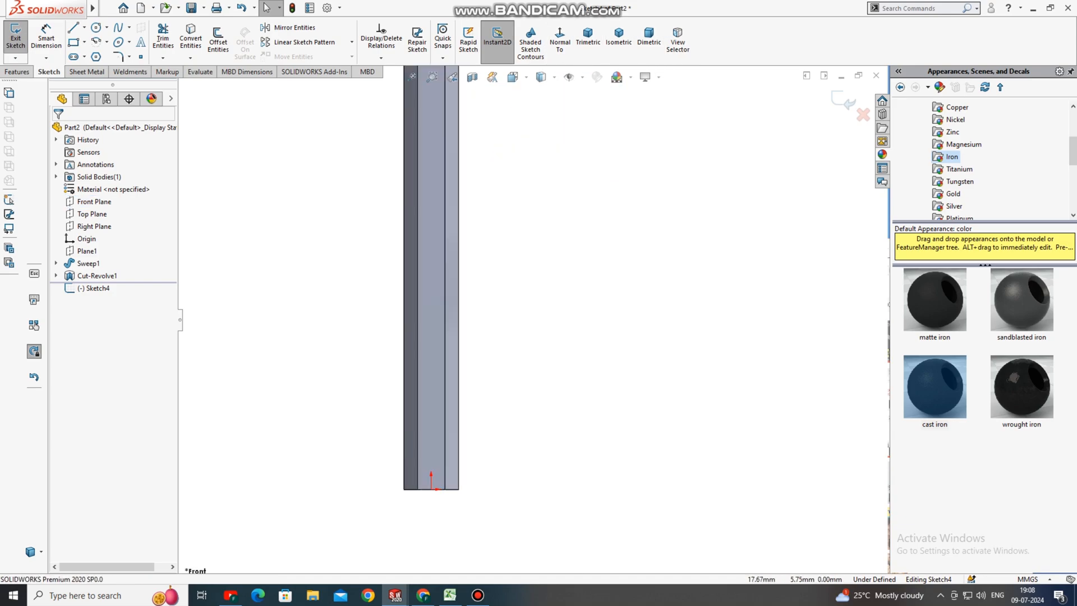
- Sketch a closed triangle on the long leg's lower right corner, about 1.67 mm along the bottom edge and 1.76 mm up the side edge
{"action": "left_click", "coordinate": [84, 26]}
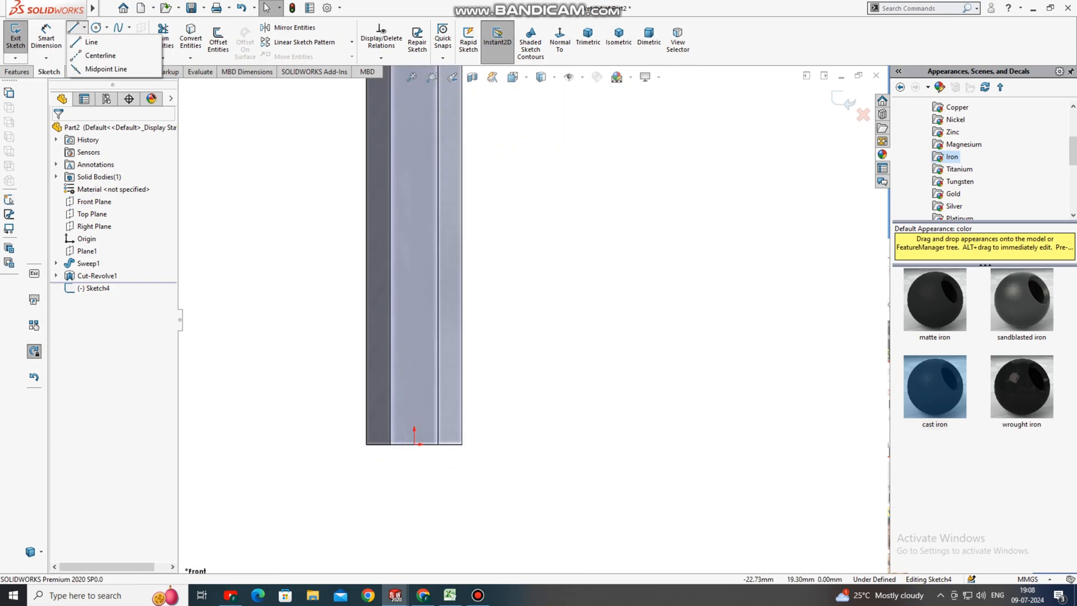
{"action": "left_click", "coordinate": [89, 42]}
{"action": "scroll", "coordinate": [483, 431], "scroll_direction": "down", "scroll_amount": 2}
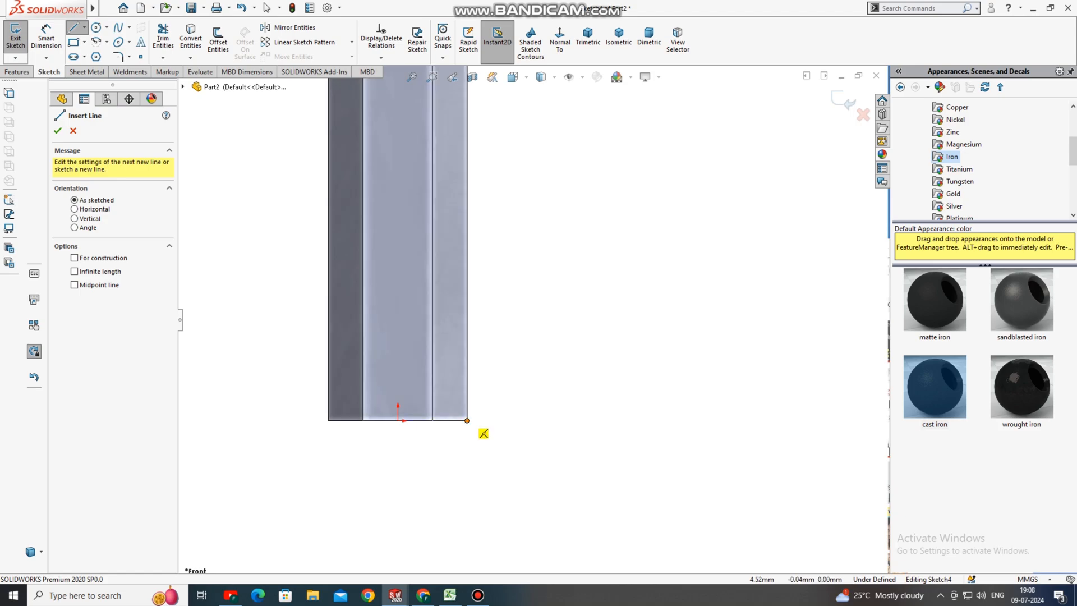
{"action": "left_click", "coordinate": [467, 420]}
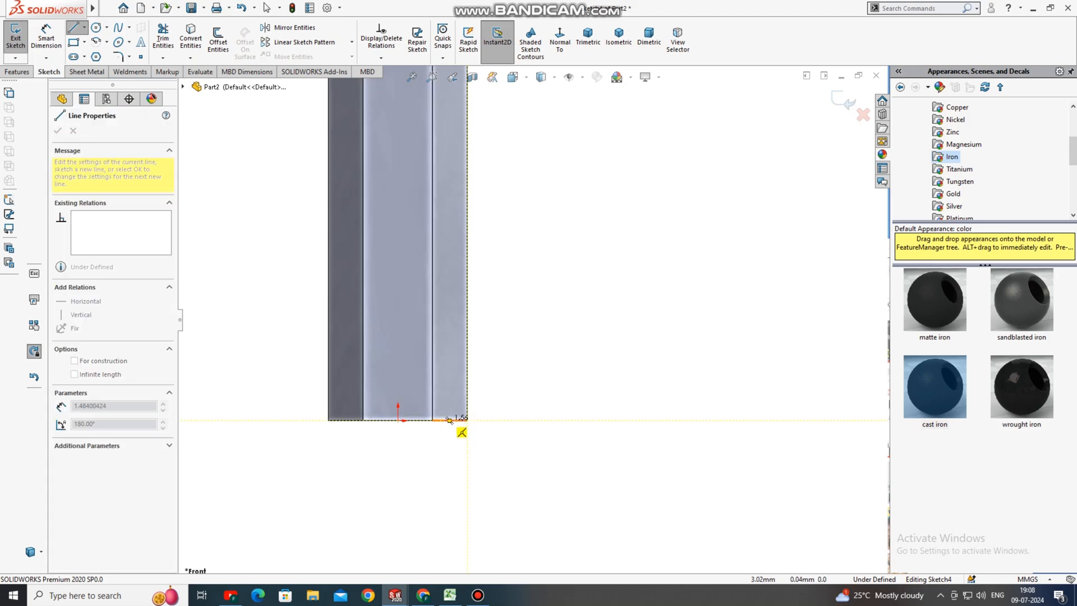
{"action": "left_click", "coordinate": [443, 420]}
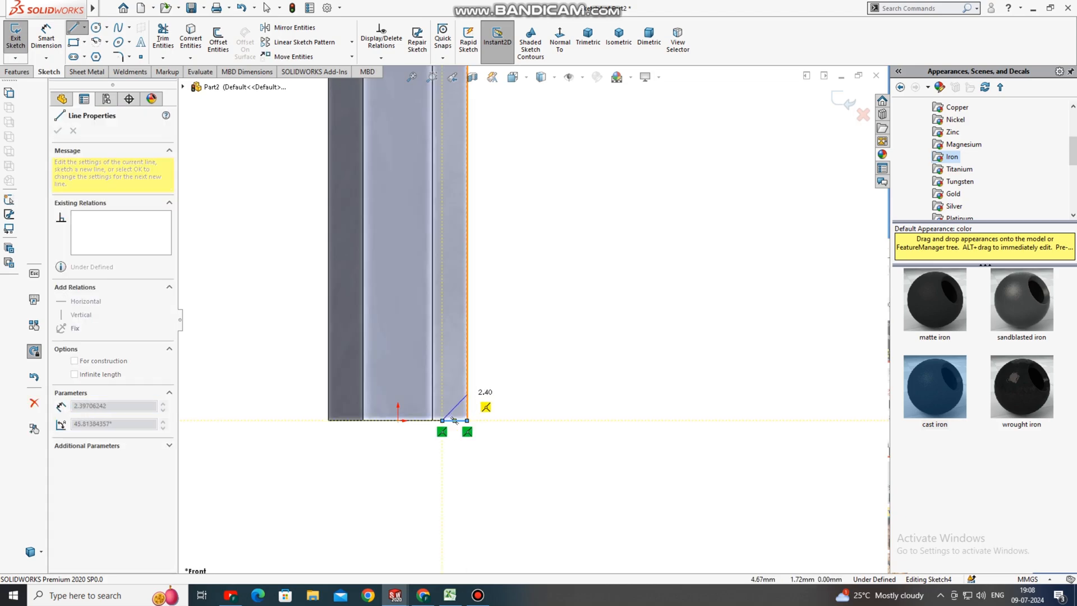
{"action": "left_click", "coordinate": [467, 394]}
{"action": "left_click", "coordinate": [467, 420]}
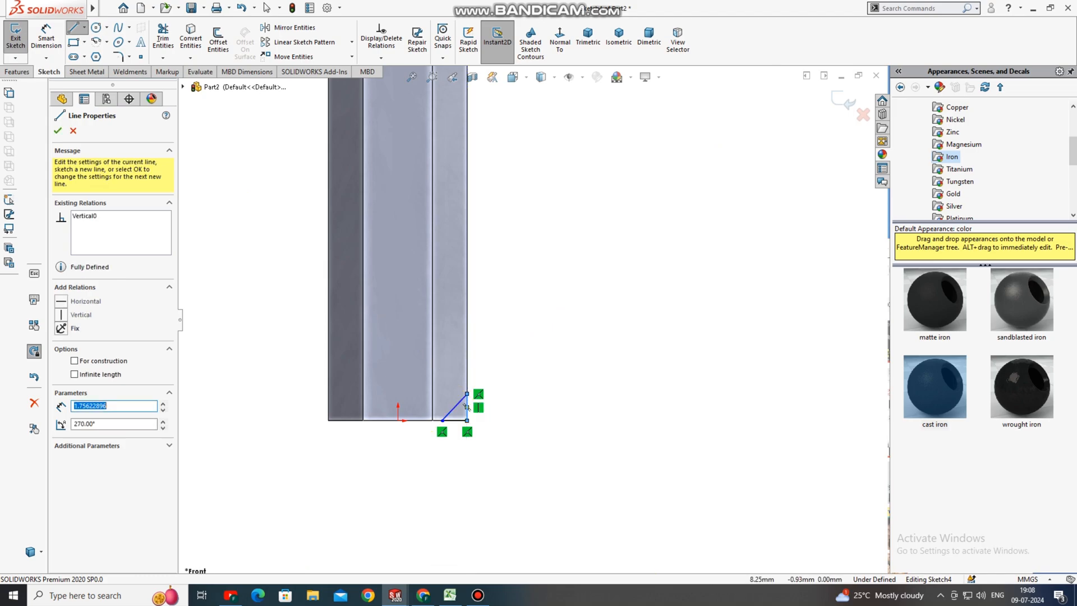
{"action": "key", "text": "Escape"}
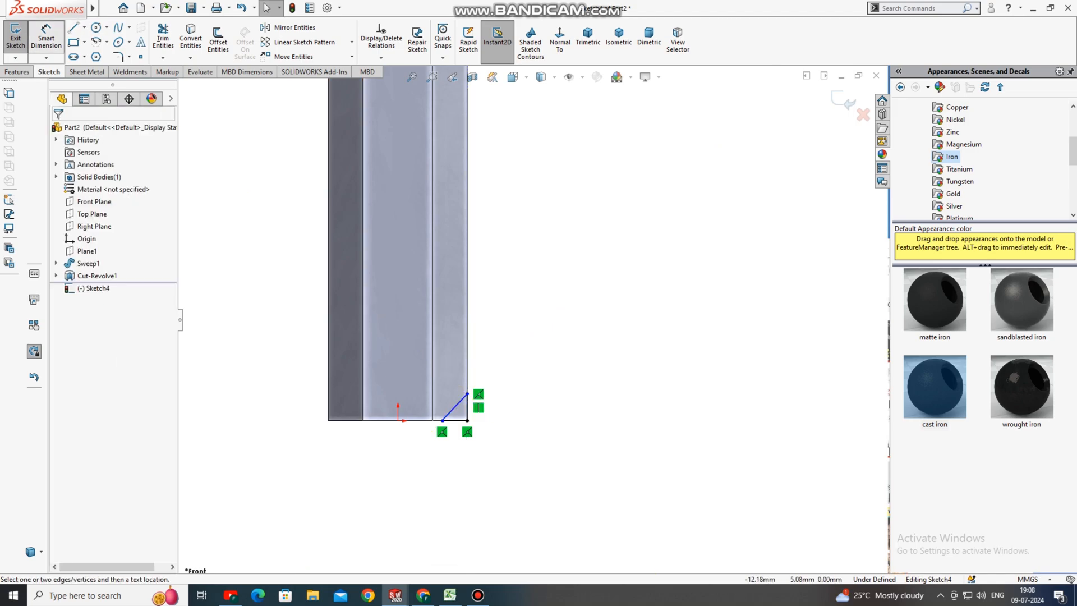
- Dimension the triangle's vertical side and its side along the bottom edge to 0.8 mm each
{"action": "scroll", "coordinate": [458, 420], "scroll_direction": "down", "scroll_amount": 3}
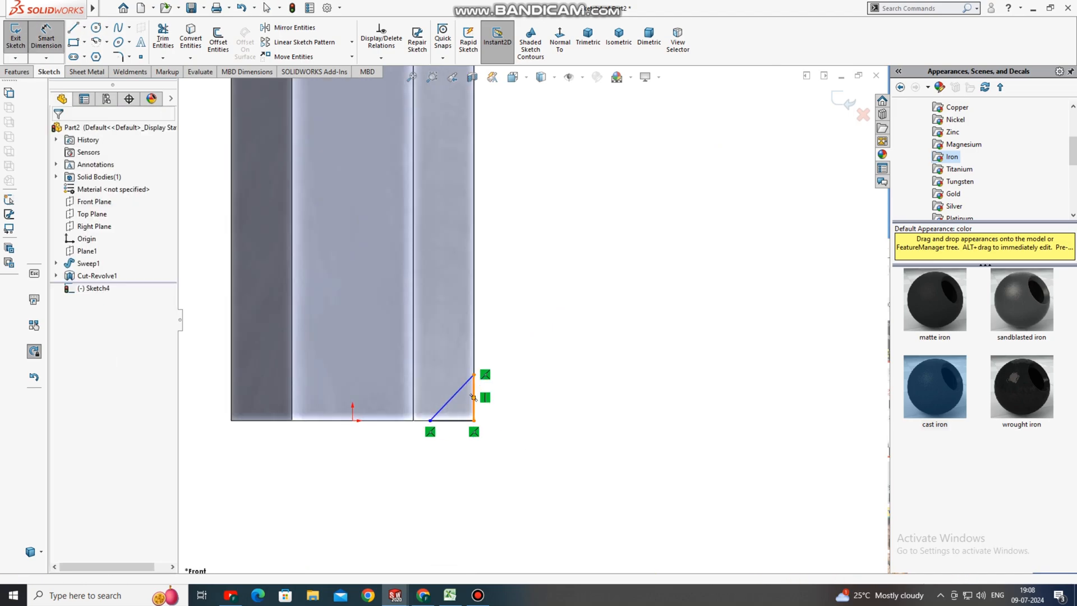
{"action": "left_click", "coordinate": [474, 398]}
{"action": "left_click", "coordinate": [550, 391]}
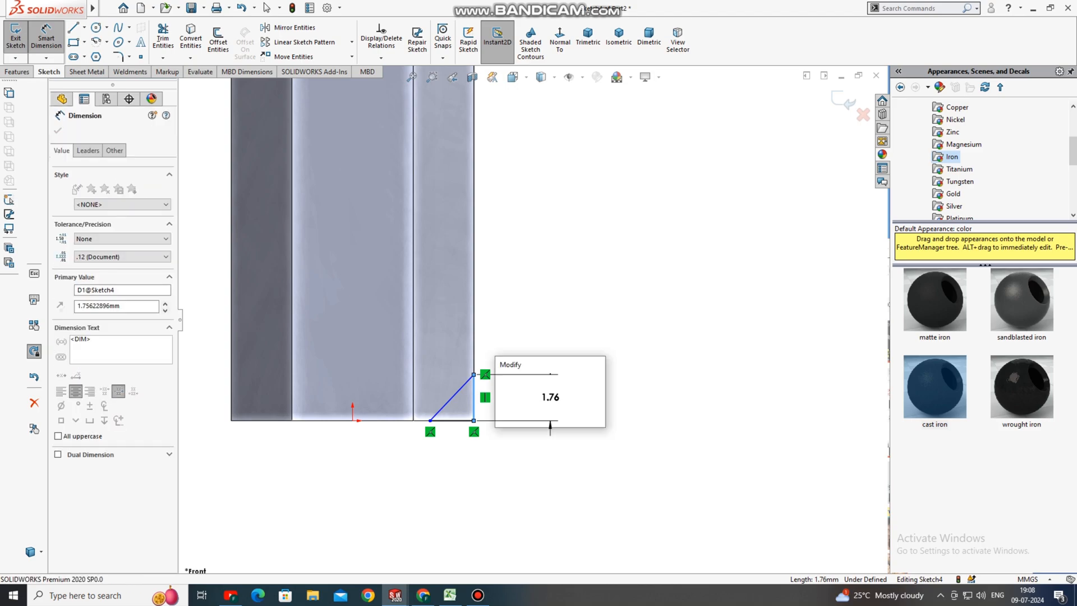
{"action": "type", "text": ".8"}
{"action": "key", "text": "Return"}
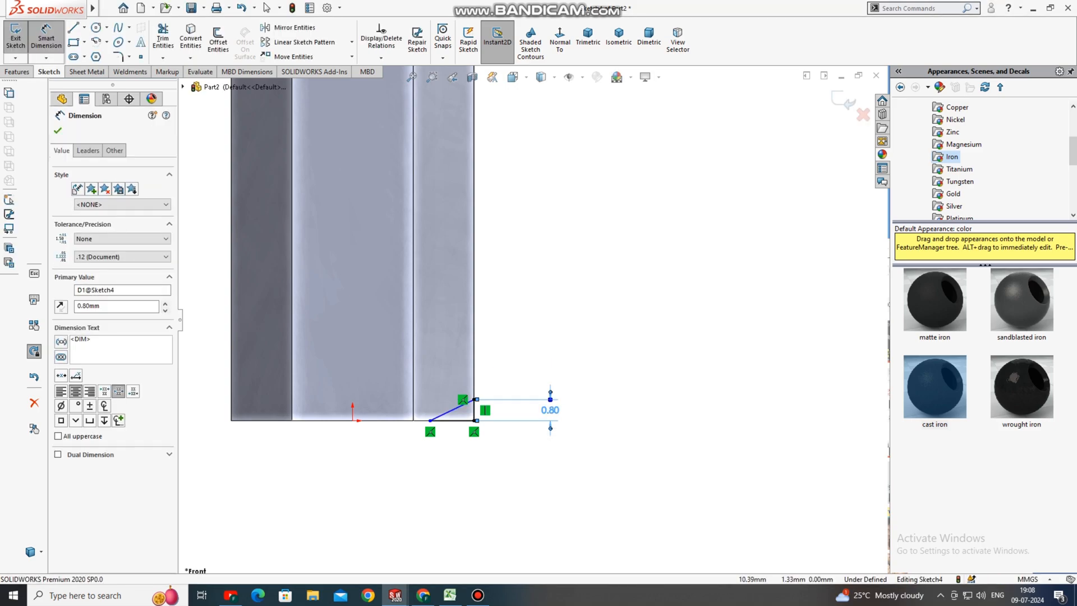
{"action": "left_click", "coordinate": [451, 420]}
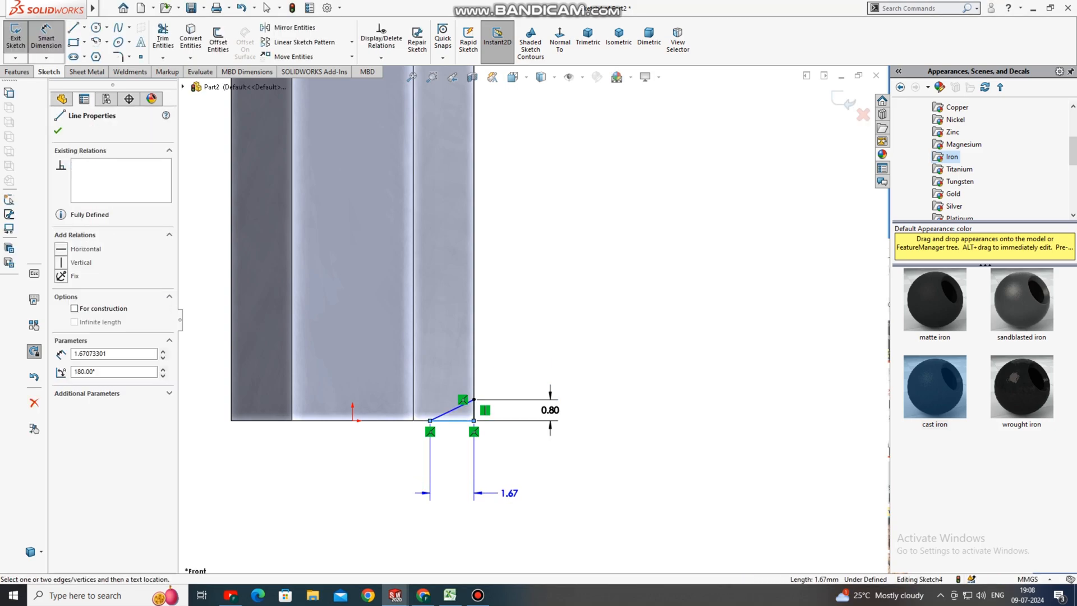
{"action": "left_click", "coordinate": [508, 491]}
{"action": "type", "text": ".8"}
{"action": "key", "text": "Return"}
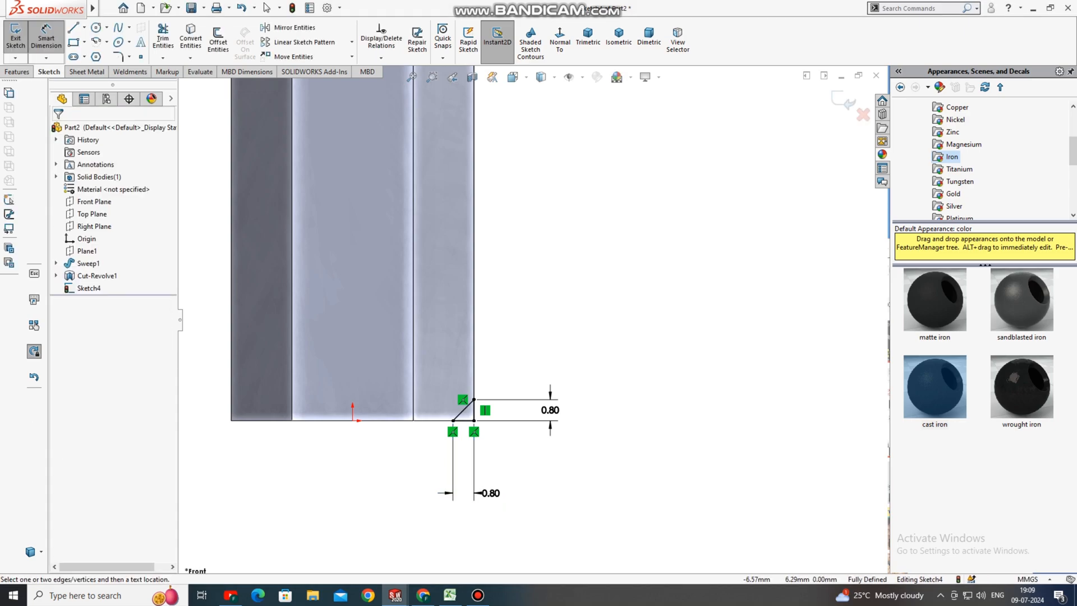
- Sketch a vertical centerline about 9 mm long upward from the origin along the middle of the long leg
{"action": "left_click", "coordinate": [84, 27]}
{"action": "left_click", "coordinate": [93, 52]}
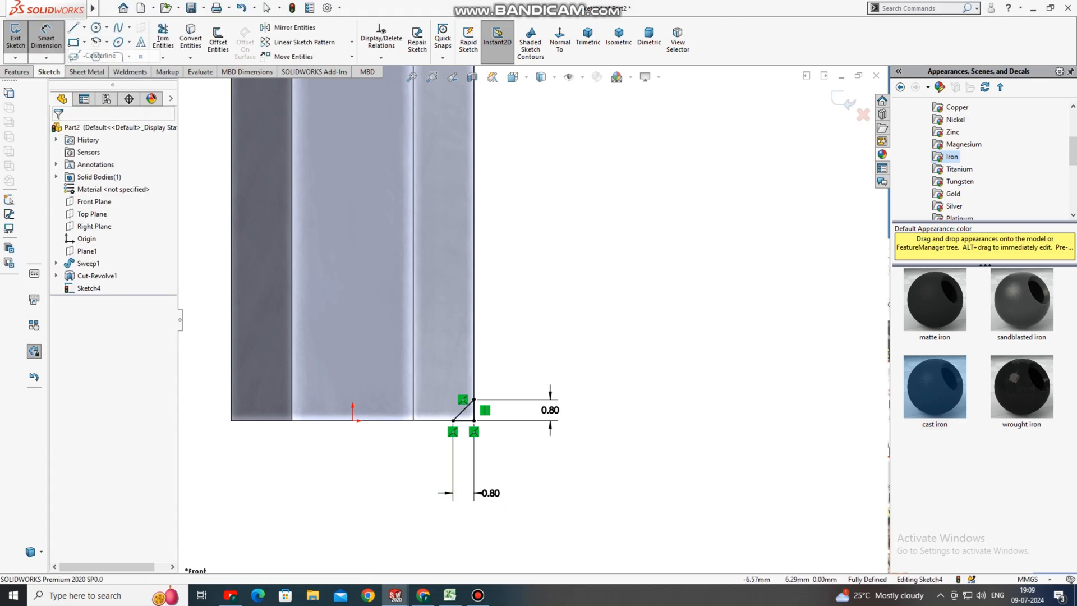
{"action": "left_click", "coordinate": [353, 420]}
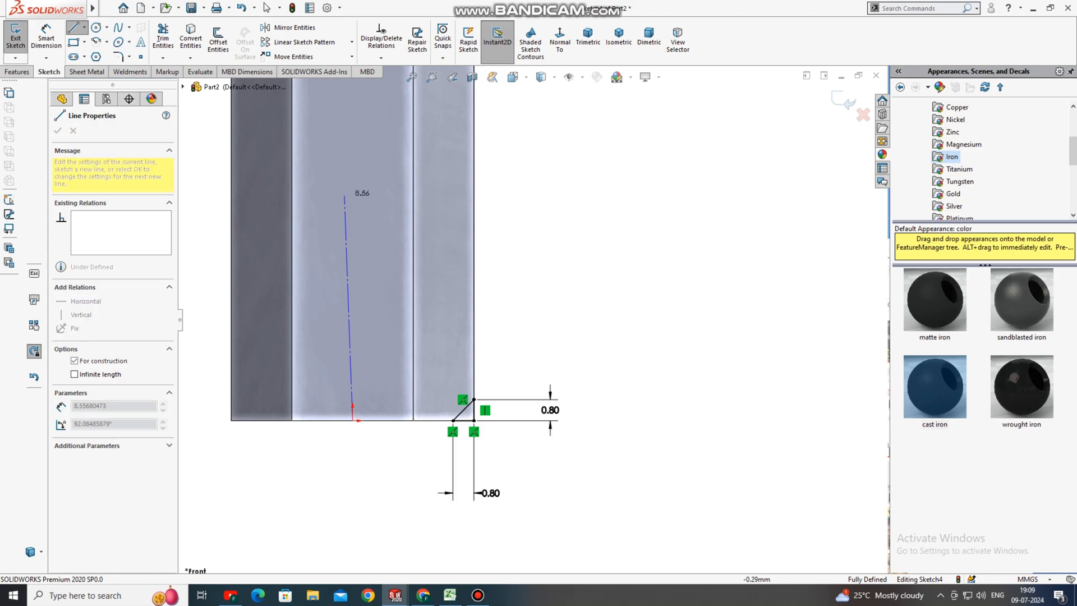
{"action": "left_click", "coordinate": [352, 175]}
{"action": "key", "text": "Escape"}
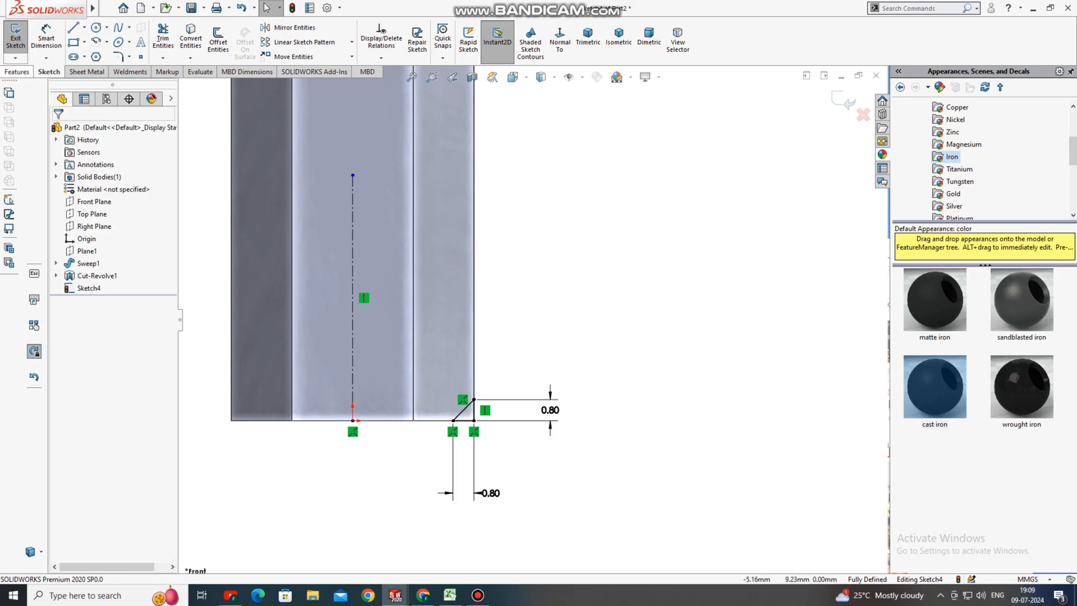
- Cut the triangle 360° around the vertical centerline with a Revolved Cut to chamfer the long leg's end
{"action": "left_click", "coordinate": [17, 72]}
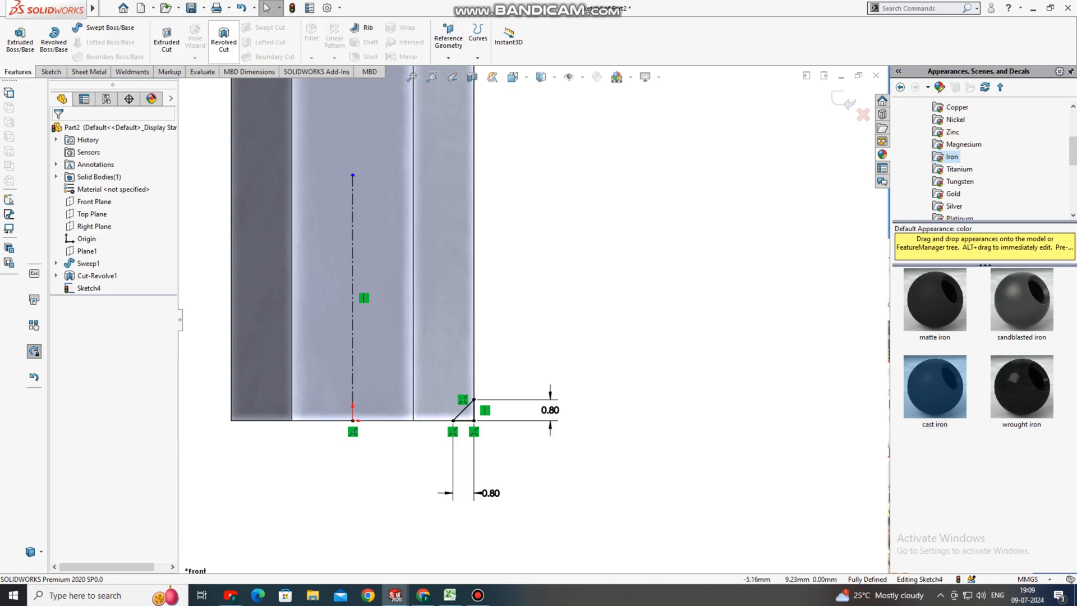
{"action": "left_click", "coordinate": [224, 39]}
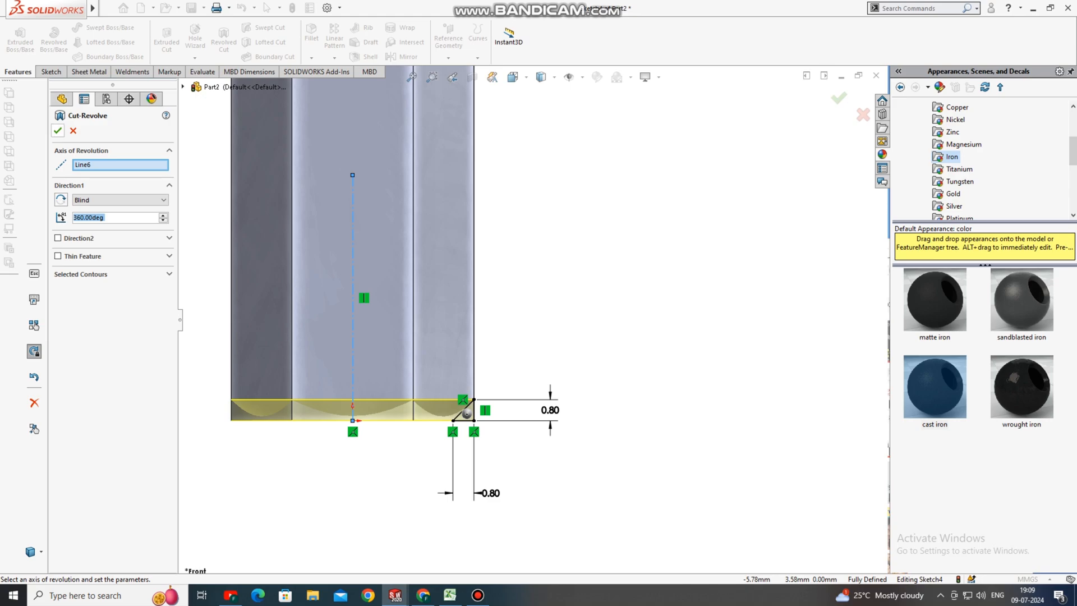
{"action": "left_click", "coordinate": [58, 131]}
- Apply the cast iron appearance from the Iron metals to the whole hex key
{"action": "scroll", "coordinate": [533, 319], "scroll_direction": "up", "scroll_amount": 8}
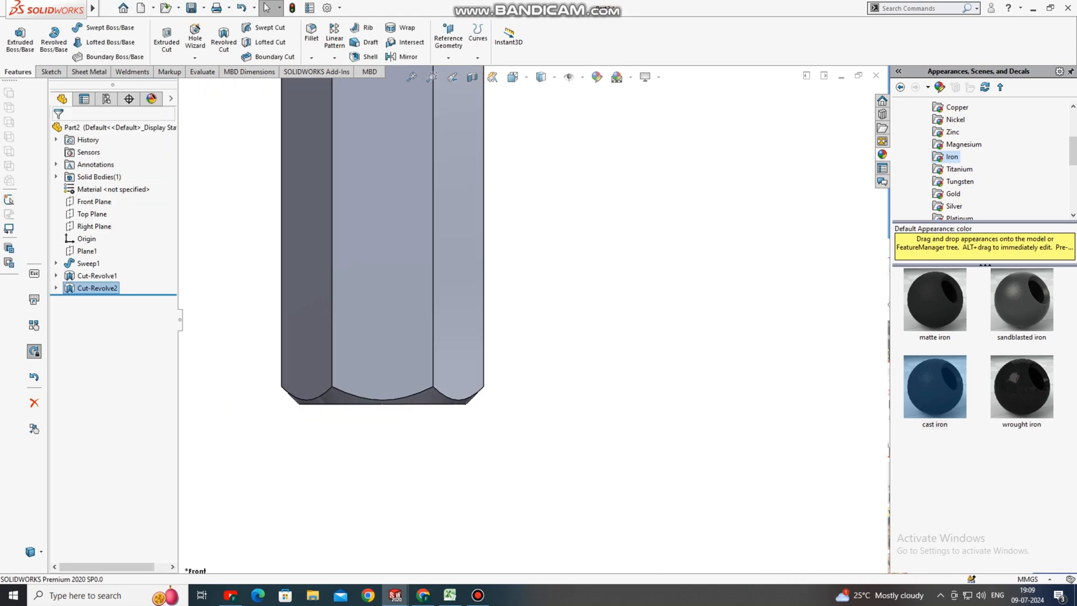
{"action": "scroll", "coordinate": [545, 163], "scroll_direction": "up", "scroll_amount": 7}
{"action": "scroll", "coordinate": [546, 164], "scroll_direction": "down", "scroll_amount": 3}
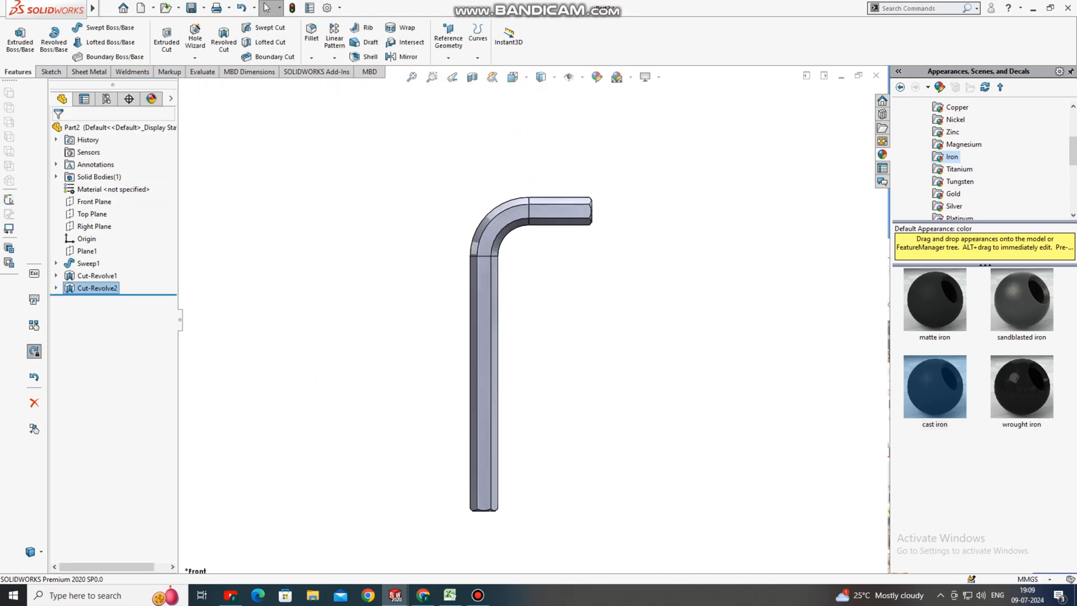
{"action": "middle_click_drag", "start_coordinate": [545, 163], "coordinate": [539, 95]}
{"action": "middle_click_drag", "start_coordinate": [505, 235], "coordinate": [541, 358]}
{"action": "scroll", "coordinate": [542, 358], "scroll_direction": "down", "scroll_amount": 2}
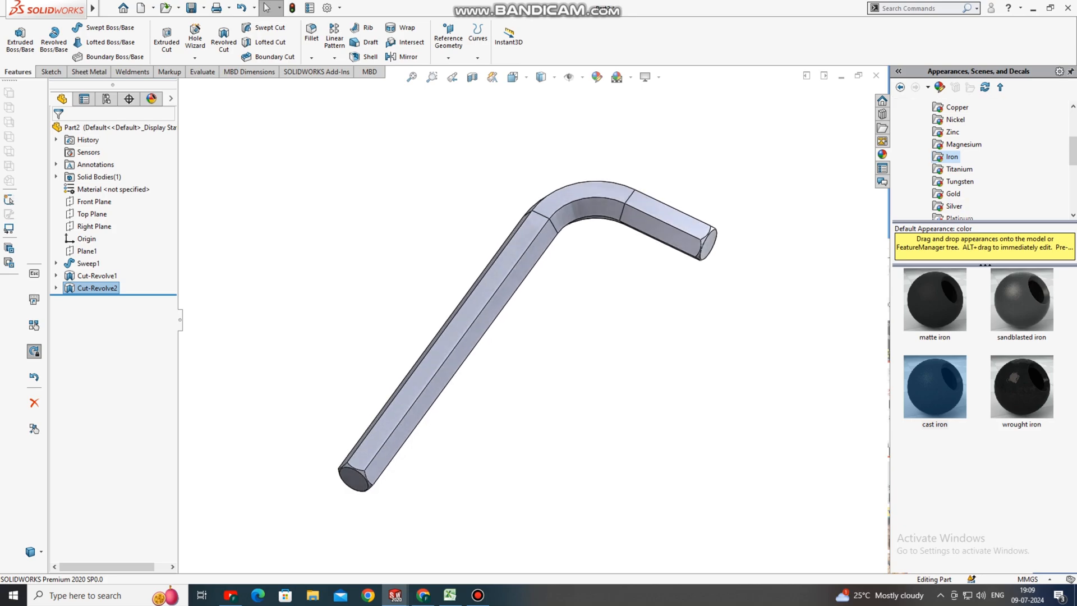
{"action": "scroll", "coordinate": [954, 156], "scroll_direction": "up", "scroll_amount": 3}
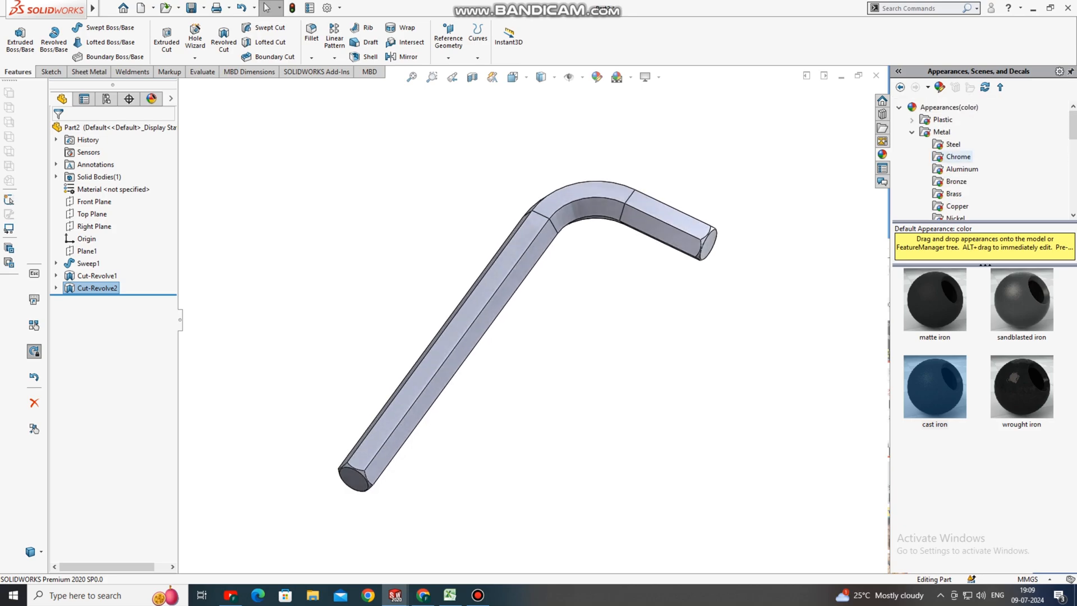
{"action": "scroll", "coordinate": [953, 157], "scroll_direction": "down", "scroll_amount": 3}
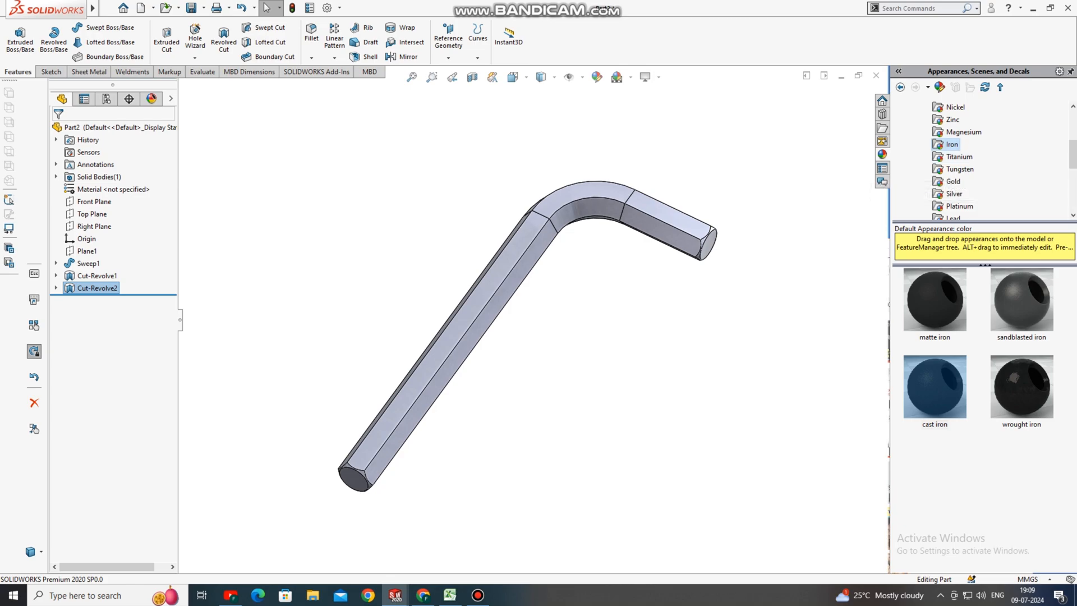
{"action": "left_click", "coordinate": [935, 387]}
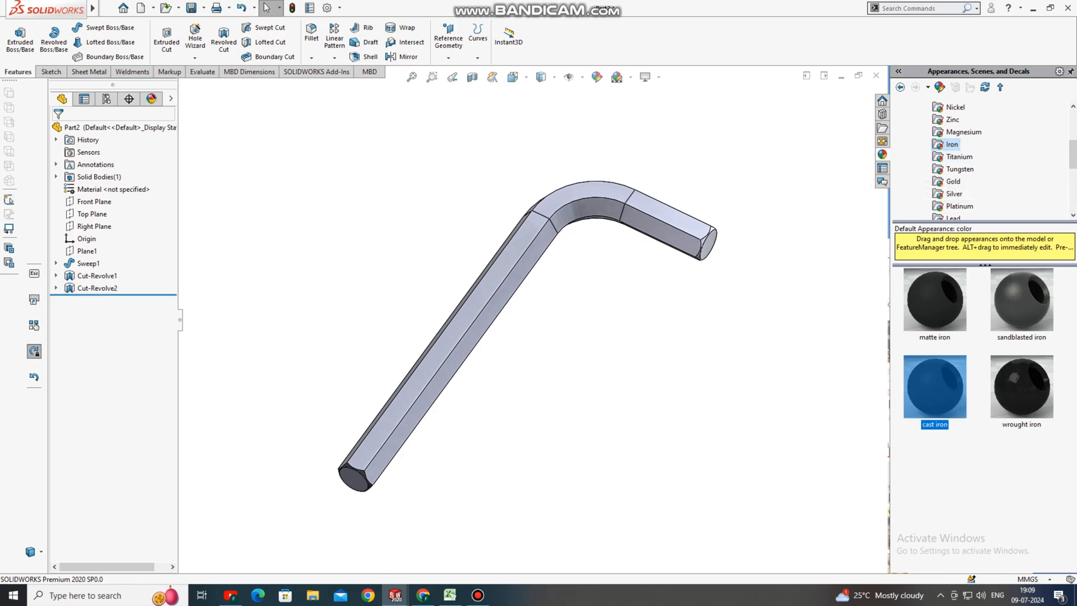
- Examine the cast iron hex key from several sides, including the bend and both chamfered ends
{"action": "scroll", "coordinate": [665, 230], "scroll_direction": "down", "scroll_amount": 7}
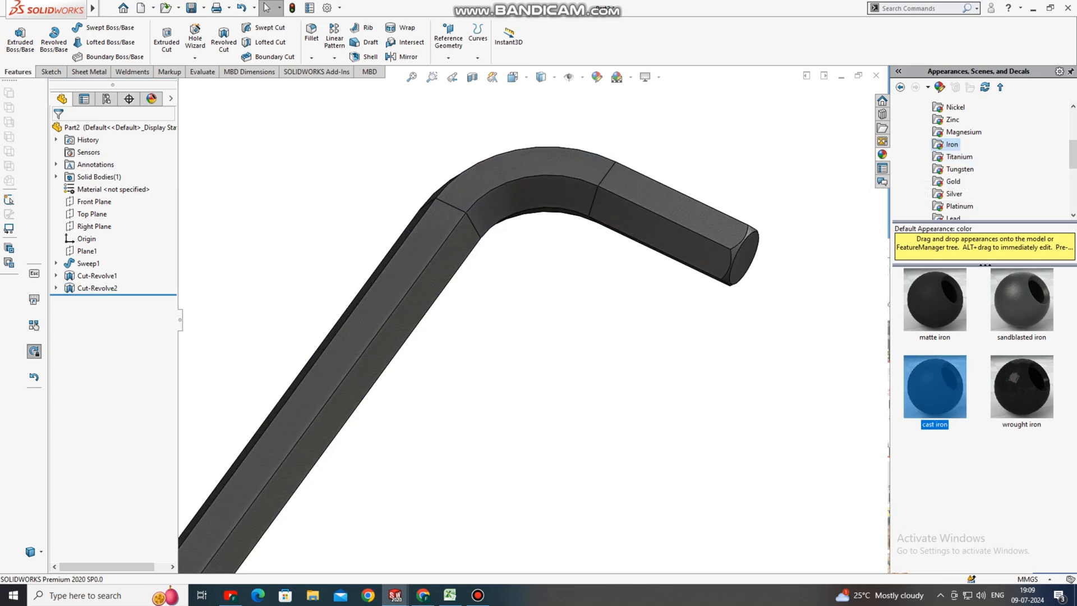
{"action": "scroll", "coordinate": [540, 331], "scroll_direction": "up", "scroll_amount": 3}
{"action": "middle_click_drag", "start_coordinate": [539, 331], "coordinate": [477, 421]}
{"action": "scroll", "coordinate": [477, 415], "scroll_direction": "up", "scroll_amount": 6}
{"action": "scroll", "coordinate": [337, 429], "scroll_direction": "down", "scroll_amount": 3}
{"action": "middle_click_drag", "start_coordinate": [348, 427], "coordinate": [499, 331]}
{"action": "scroll", "coordinate": [488, 449], "scroll_direction": "up", "scroll_amount": 2}
{"action": "scroll", "coordinate": [435, 345], "scroll_direction": "down", "scroll_amount": 2}
{"action": "scroll", "coordinate": [435, 345], "scroll_direction": "up", "scroll_amount": 1}
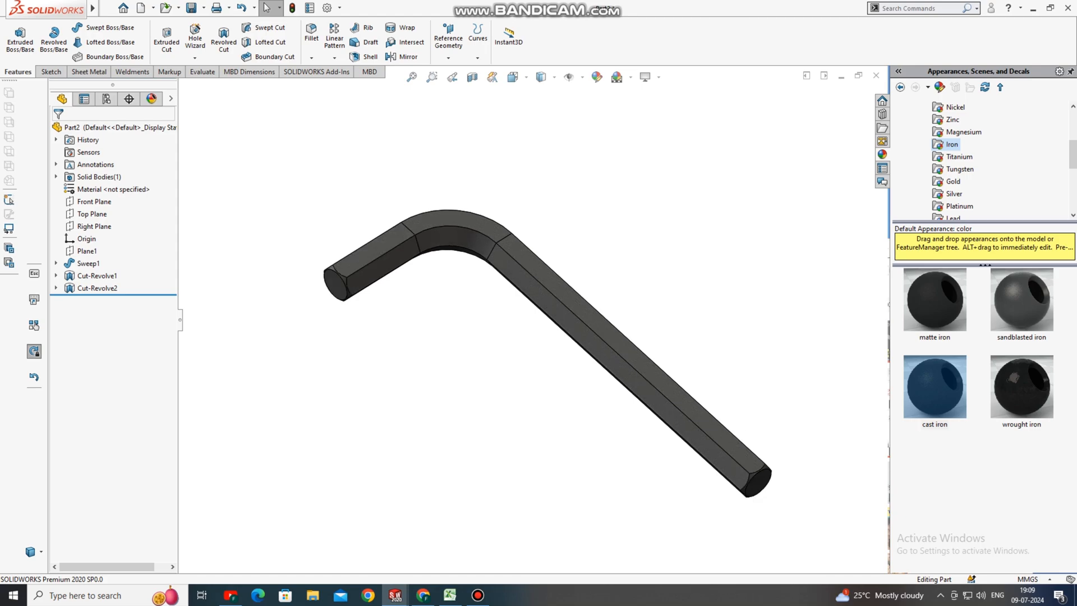
{"action": "scroll", "coordinate": [595, 350], "scroll_direction": "down", "scroll_amount": 1}
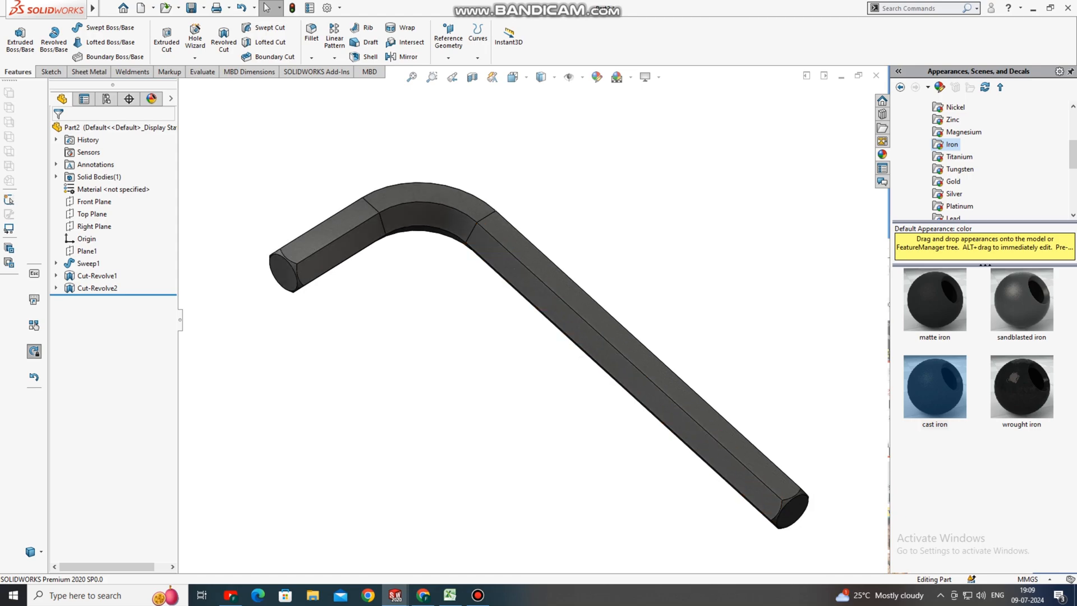
- Create a motion study animation that rotates the model once clockwise about the Y-axis, and play it from the start
{"action": "left_click", "coordinate": [90, 533]}
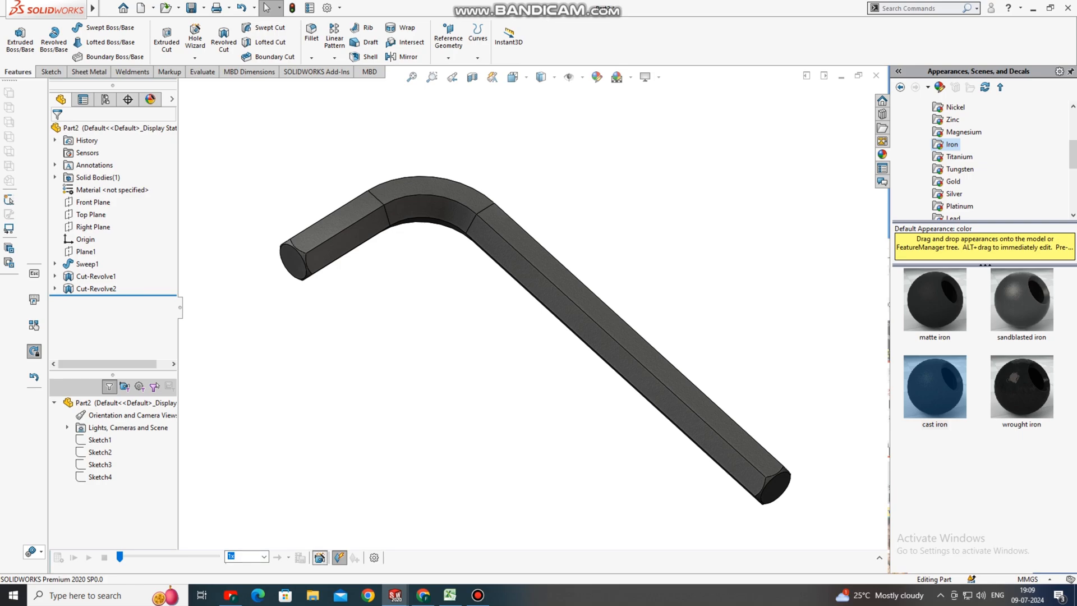
{"action": "left_click", "coordinate": [320, 557]}
{"action": "left_click", "coordinate": [573, 419]}
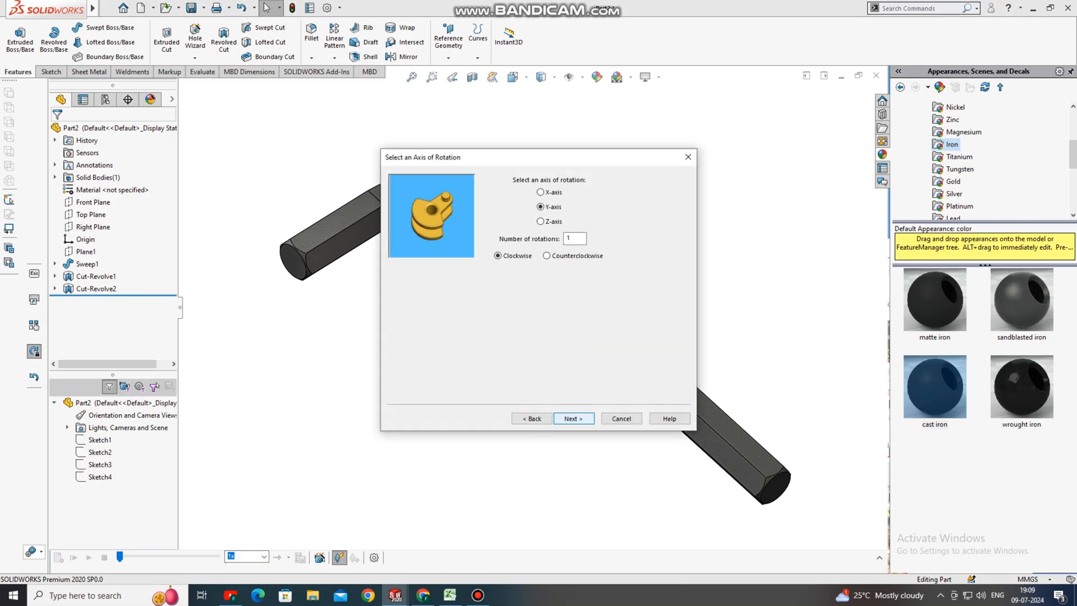
{"action": "left_click", "coordinate": [573, 419]}
{"action": "left_click", "coordinate": [573, 419]}
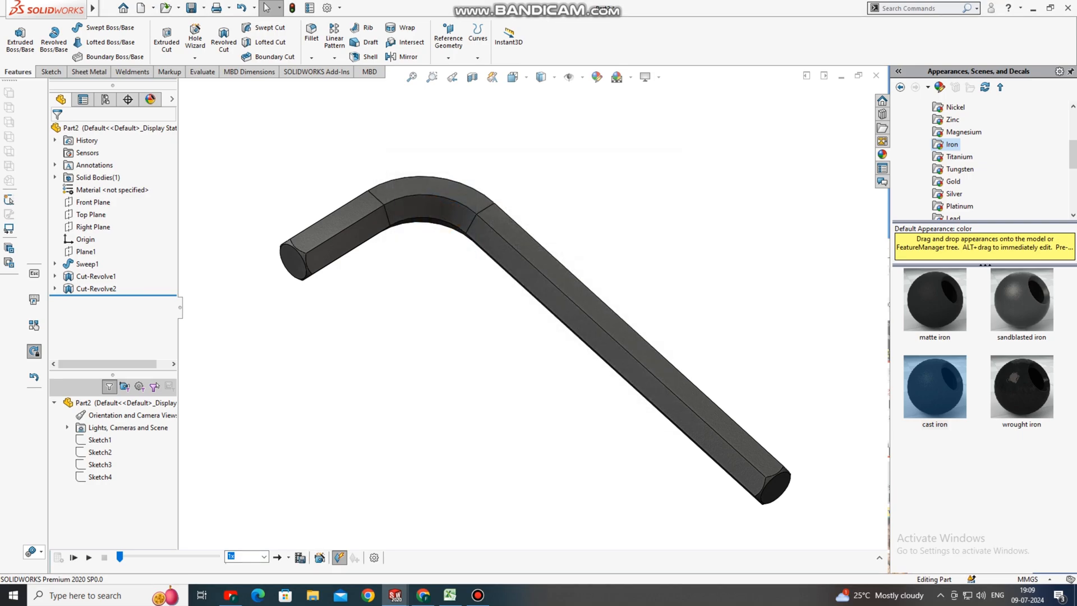
{"action": "left_click", "coordinate": [74, 557]}
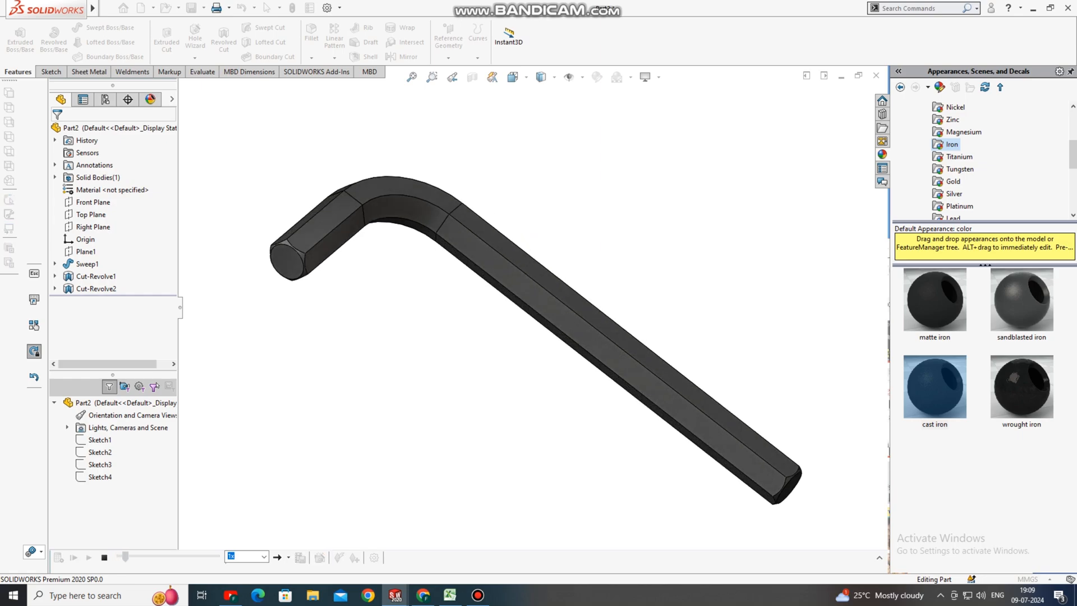